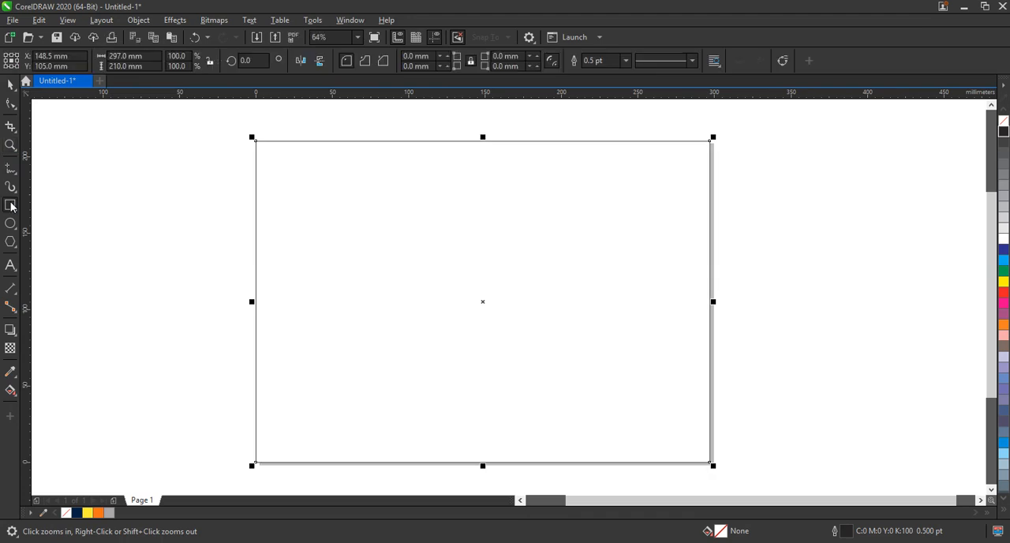
Step: Set the outline width of the page frame rectangle to 3.0 pt
left_click(9, 83)
left_click(626, 62)
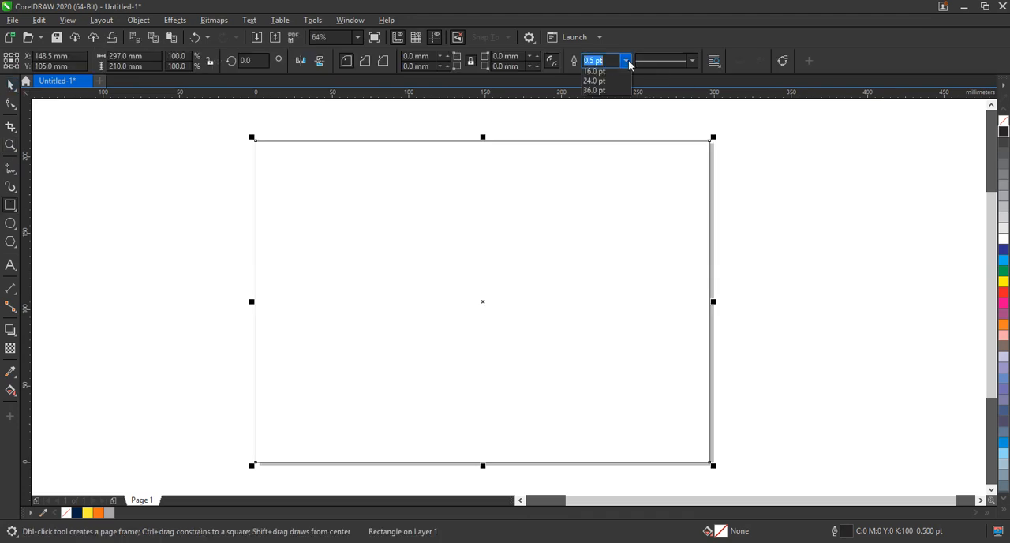
left_click(604, 145)
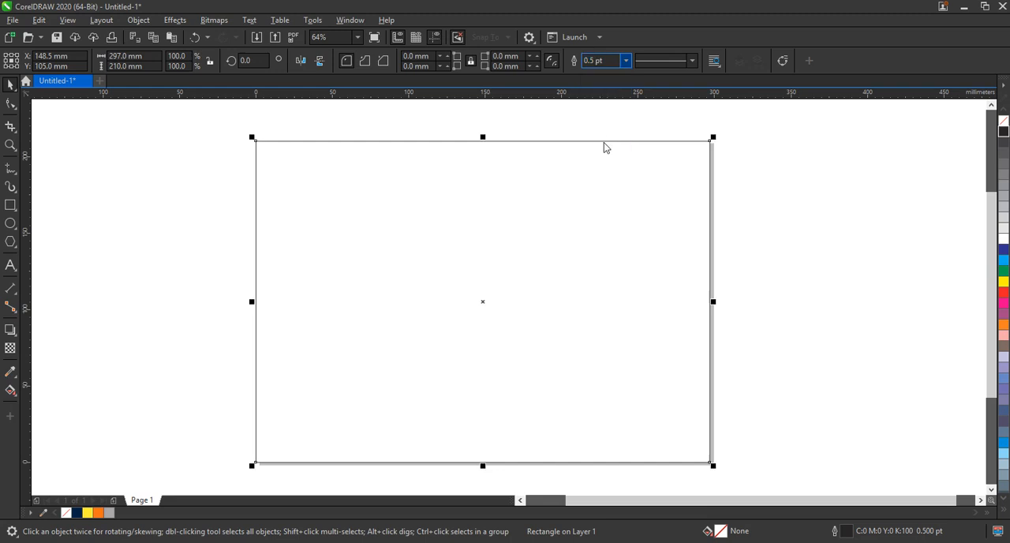
left_click(770, 208)
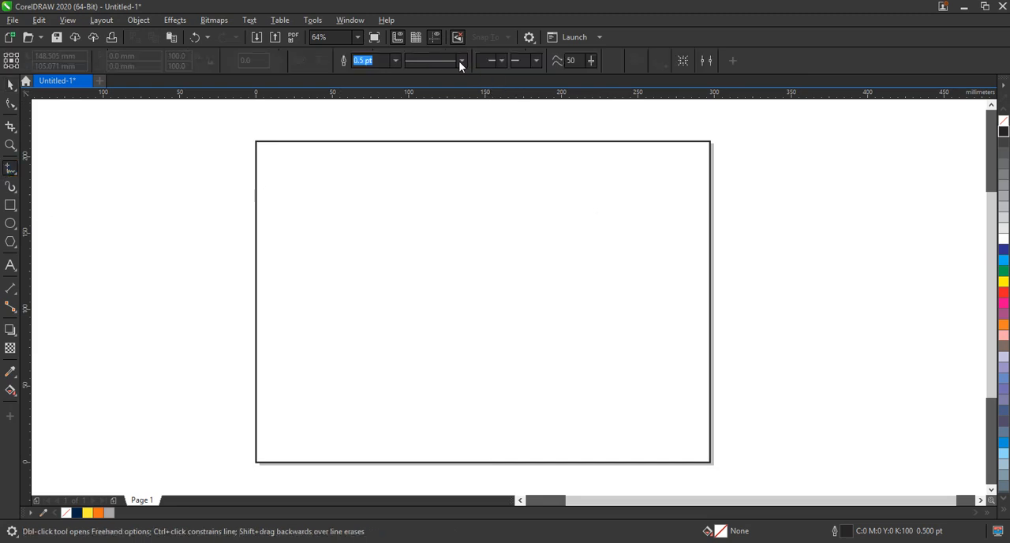
Step: Set the default graphic outline width to 4.0 pt and draw a slanted straight line spanning the page's full width
left_click(394, 61)
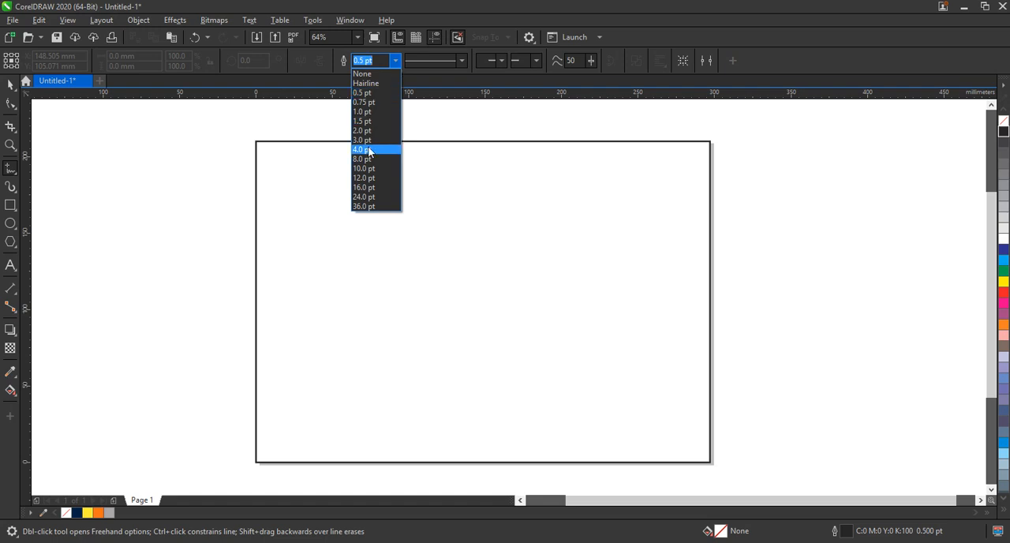
left_click(383, 151)
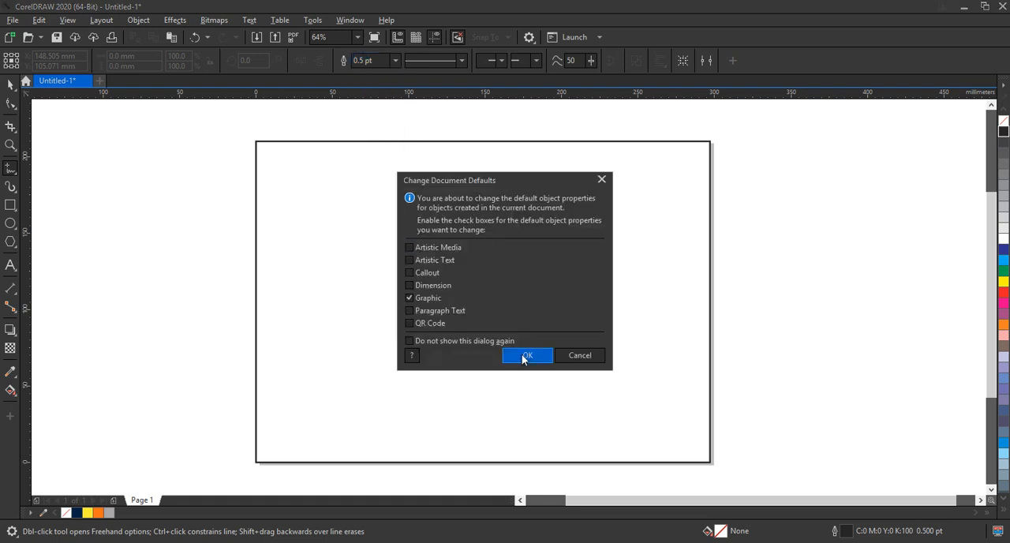
left_click(527, 356)
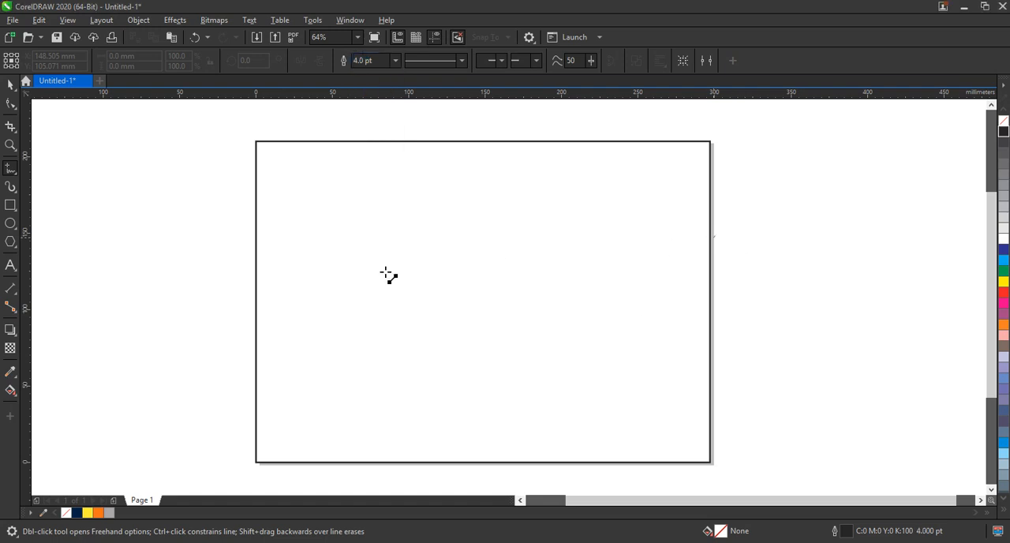
left_click(245, 275)
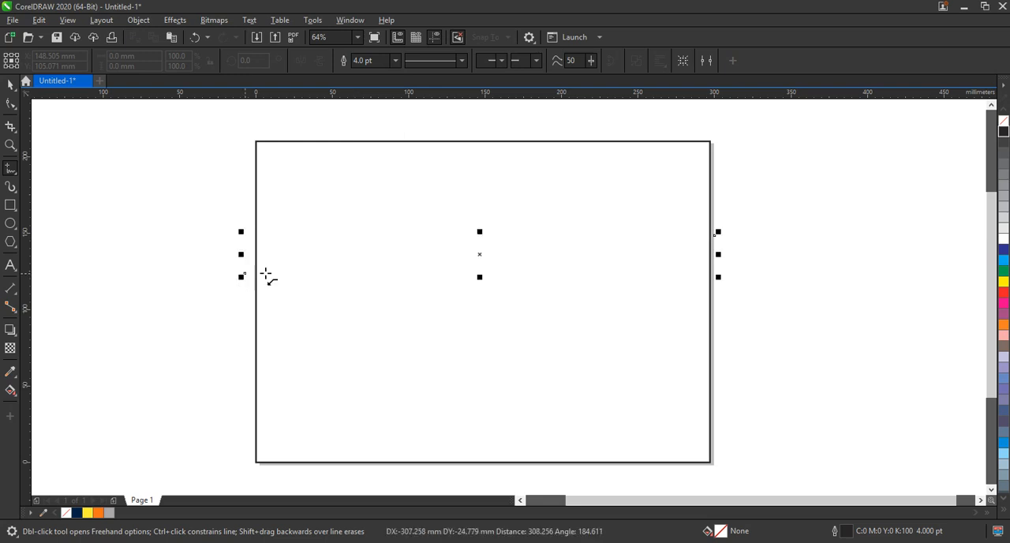
Step: Convert the straight line to a curve and bend it into an S-shaped wave with a left crest and right trough
key("F10")
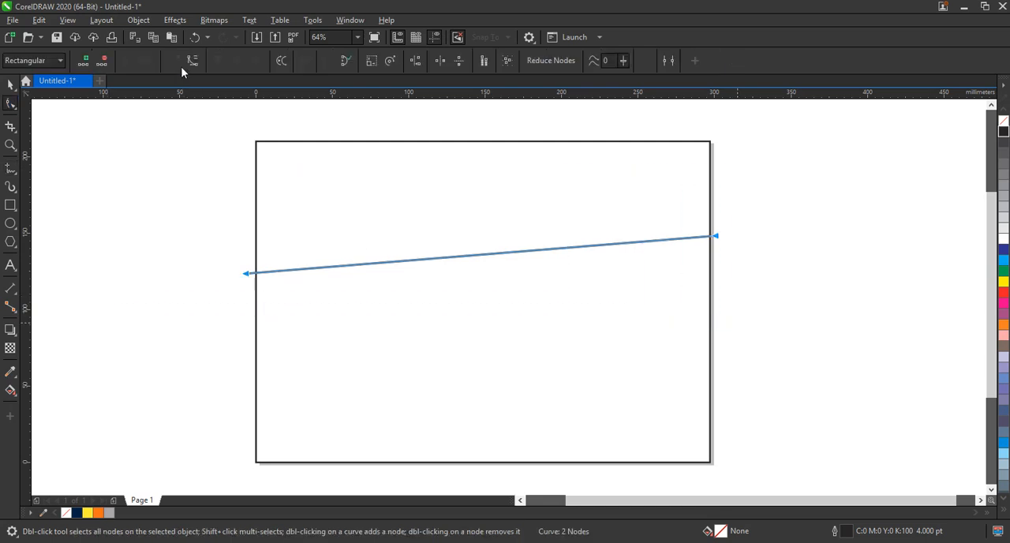
left_click_drag(230, 270, 284, 294)
left_click_drag(560, 254, 556, 372)
left_click_drag(400, 264, 347, 127)
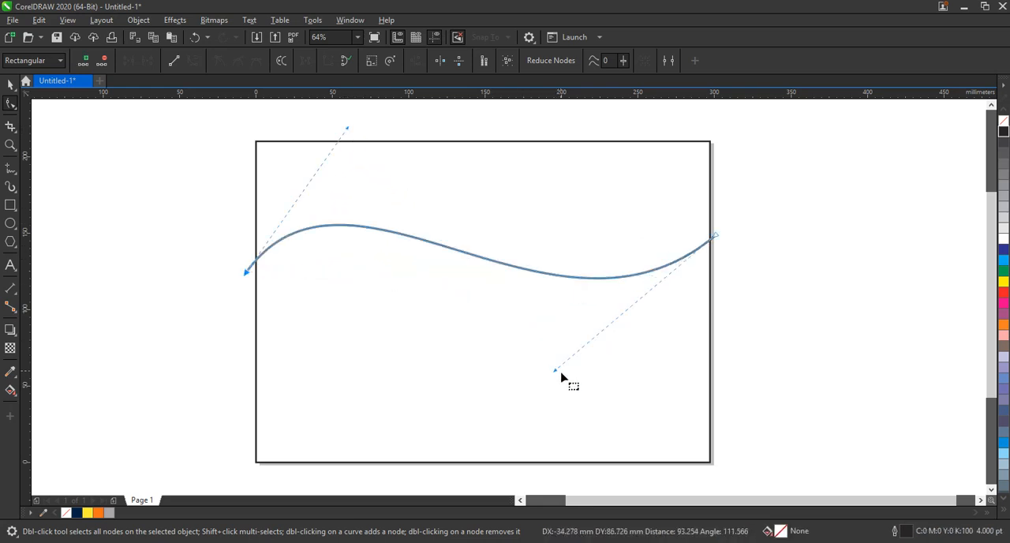
Step: Refine the wave by raising its right end node to the frame edge and adjusting both curve handles and the left node
left_click_drag(555, 372, 503, 392)
left_click_drag(715, 235, 715, 167)
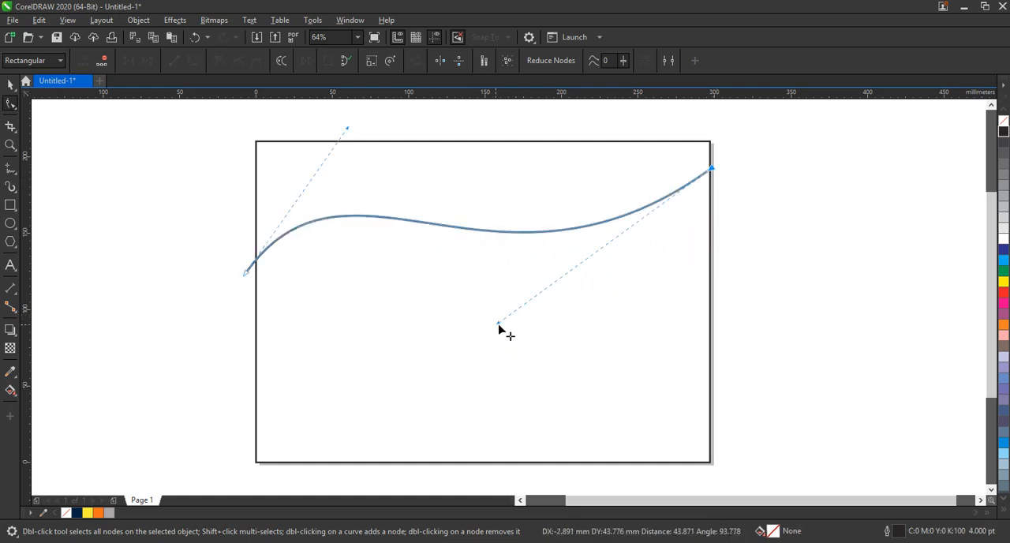
left_click_drag(498, 323, 544, 405)
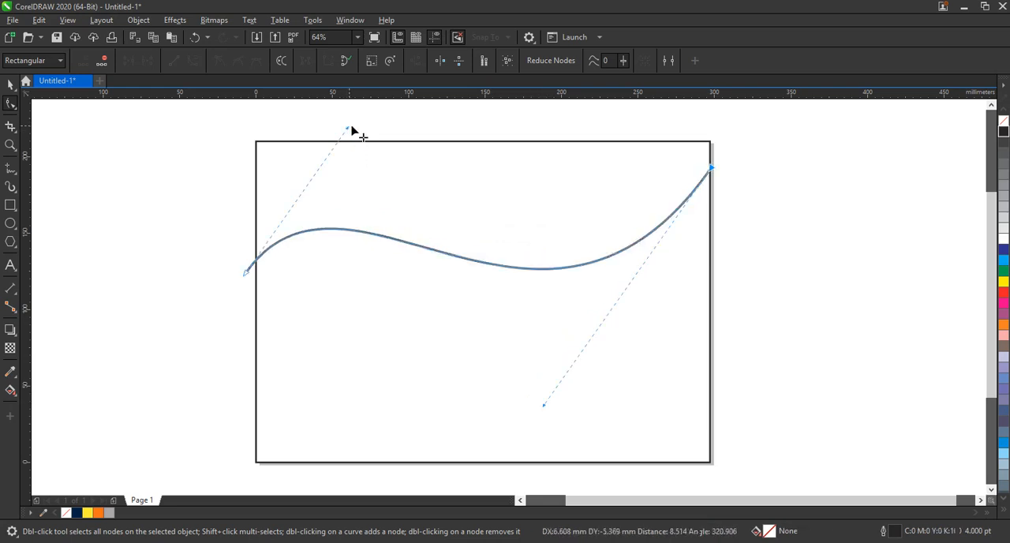
left_click_drag(350, 127, 361, 124)
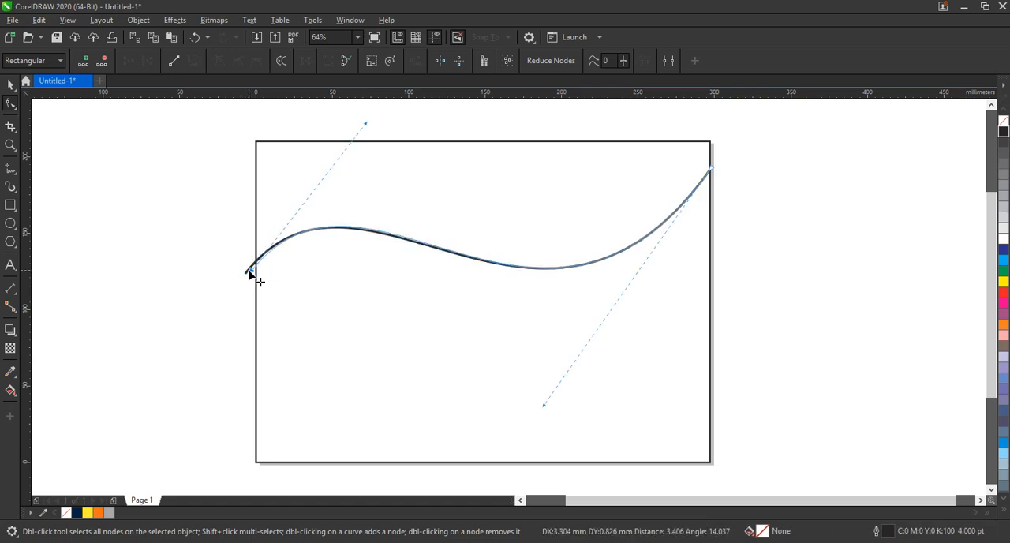
left_click_drag(250, 273, 251, 270)
Step: Duplicate the wave curve and move the copy's left and right end nodes down to form a lower wave
left_click(6, 84)
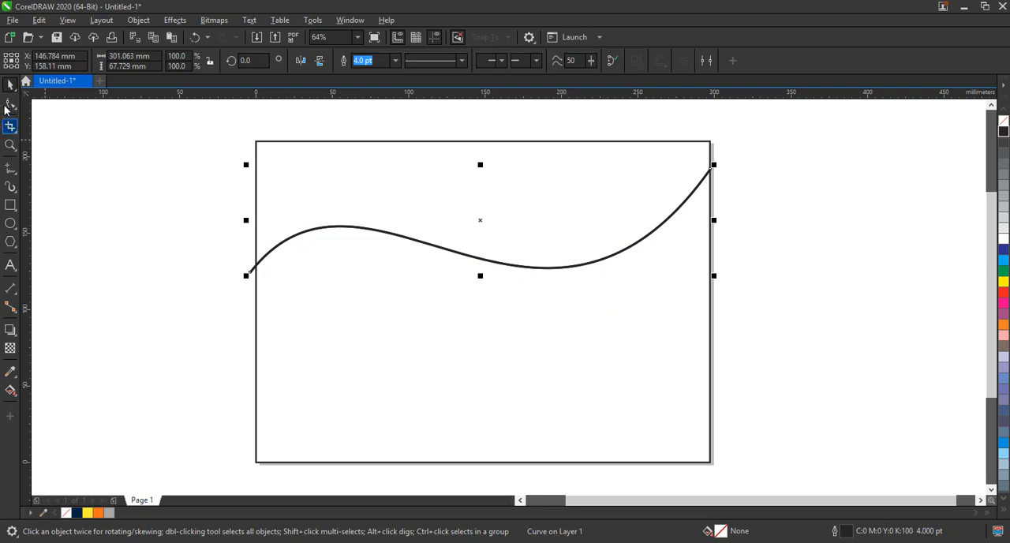
left_click(10, 104)
left_click_drag(251, 272, 249, 324)
left_click_drag(709, 172, 731, 318)
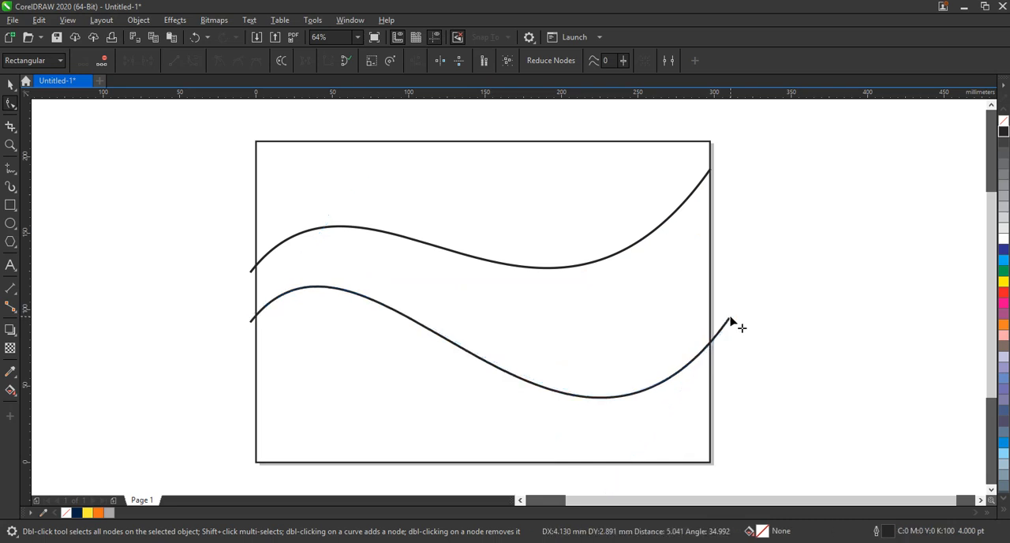
Step: Duplicate the lower wave and raise the copy's end nodes and left handle so it runs between the two existing waves
left_click(9, 86)
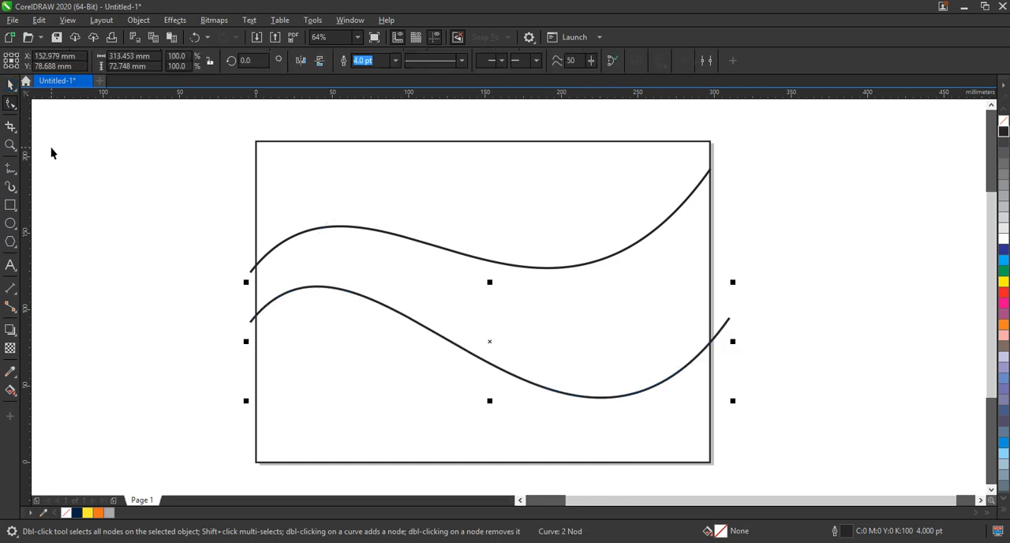
left_click(10, 104)
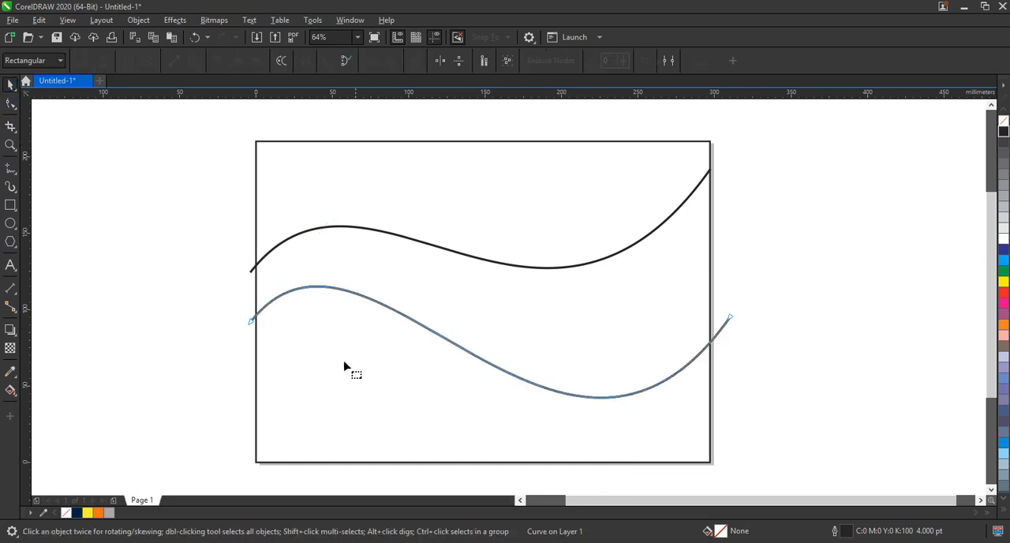
left_click_drag(254, 323, 249, 293)
left_click_drag(730, 318, 727, 307)
left_click_drag(362, 146, 442, 131)
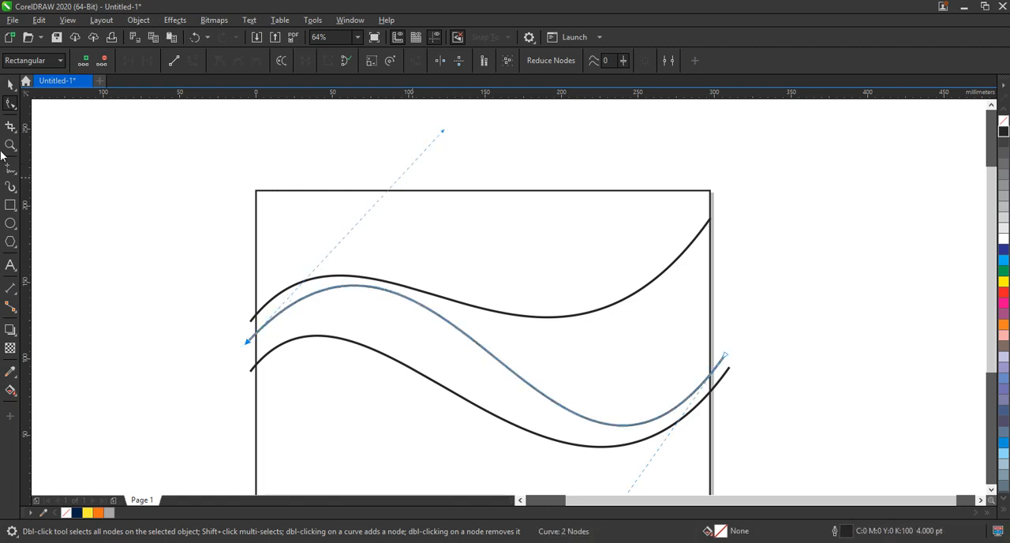
Step: Duplicate the middle wave and rotate the copy about 4 degrees so it crosses the original
left_click(10, 84)
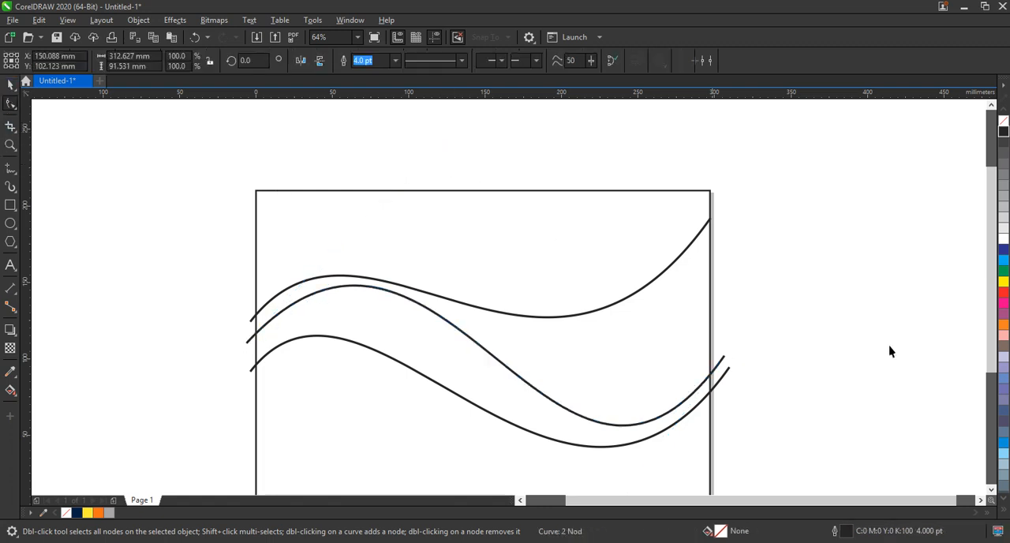
left_click(719, 361)
left_click(719, 360)
left_click_drag(728, 356, 733, 332)
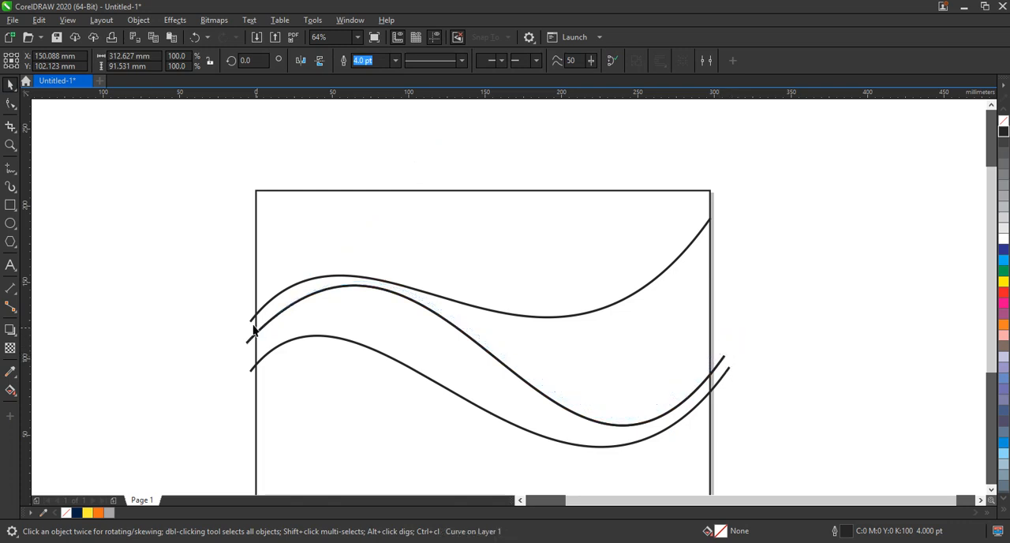
left_click_drag(241, 345, 242, 361)
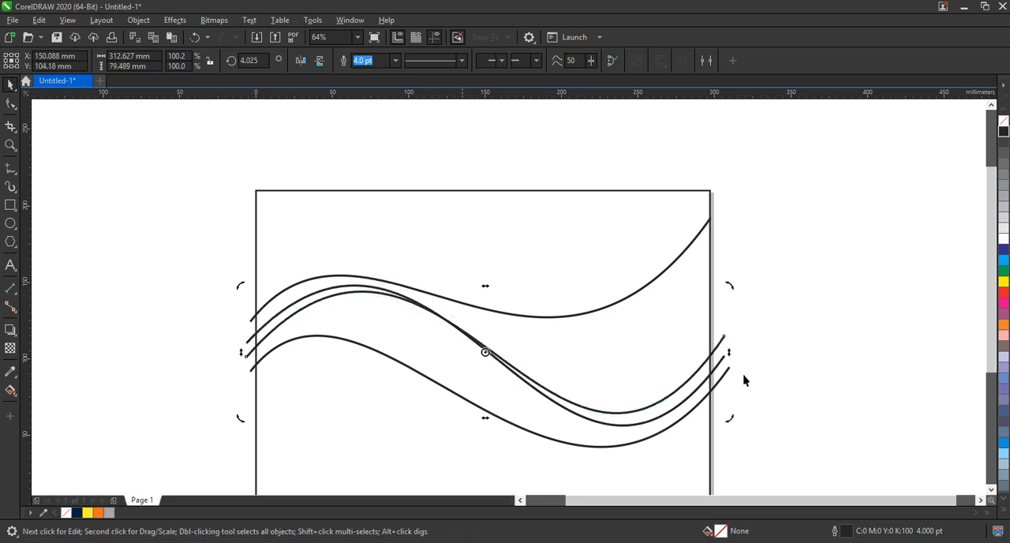
left_click(772, 390)
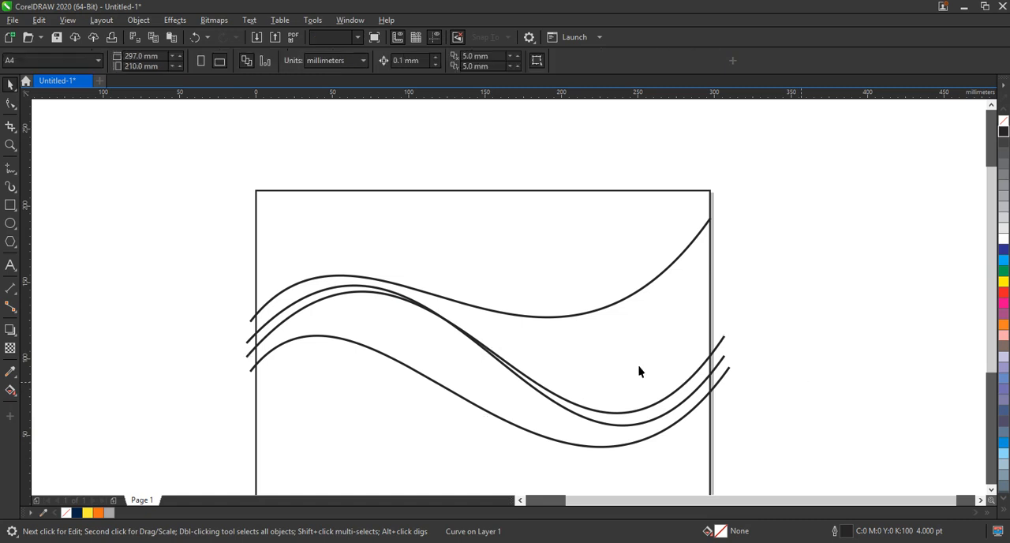
Step: Smart Fill the narrow region enclosed by the two middle waves at the right, and delete the rotated wave line
left_click(18, 399)
left_click(61, 404)
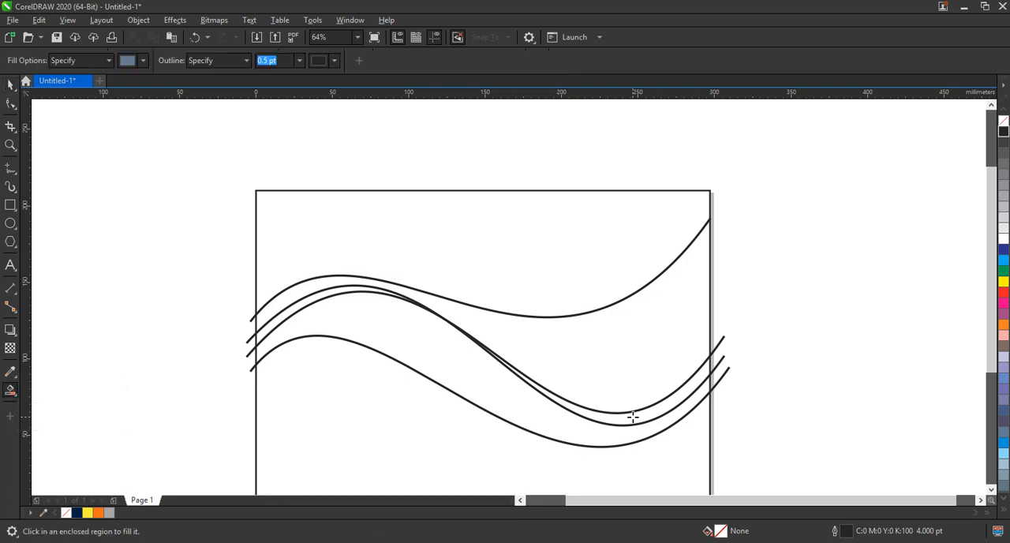
left_click(633, 417)
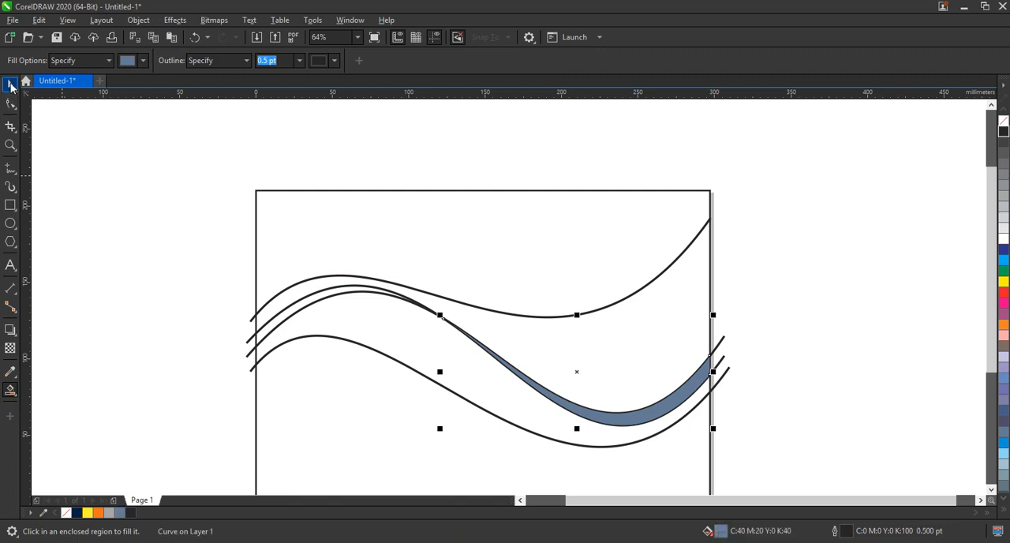
left_click(722, 341)
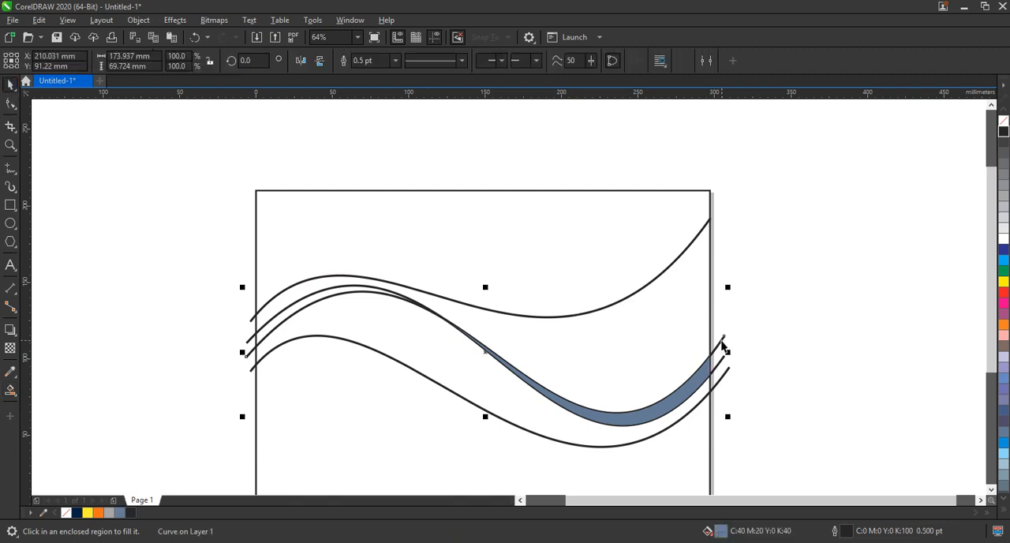
key("Delete")
Step: Smart Fill the bands above and below the middle wave within the frame with the blue-grey colour
left_click(10, 390)
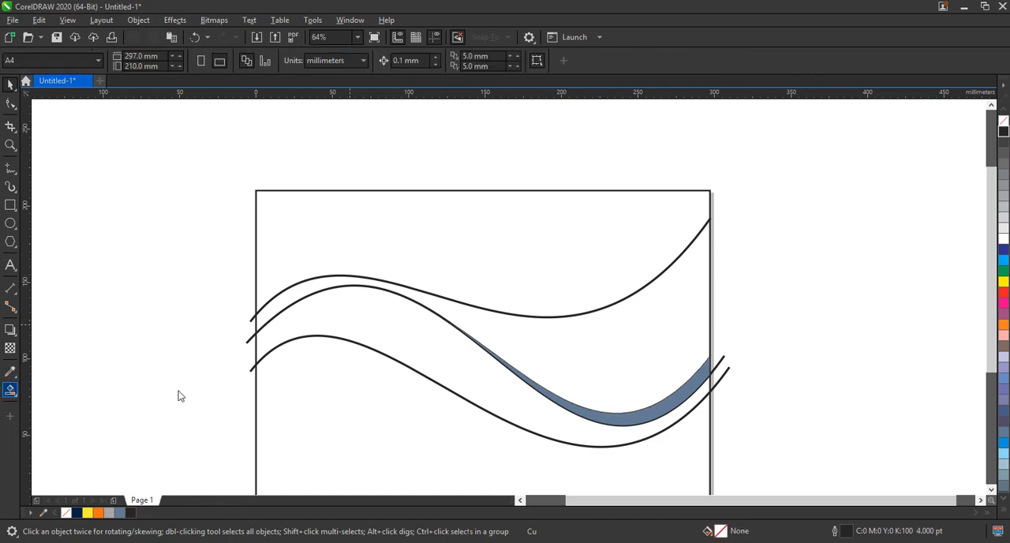
left_click(594, 353)
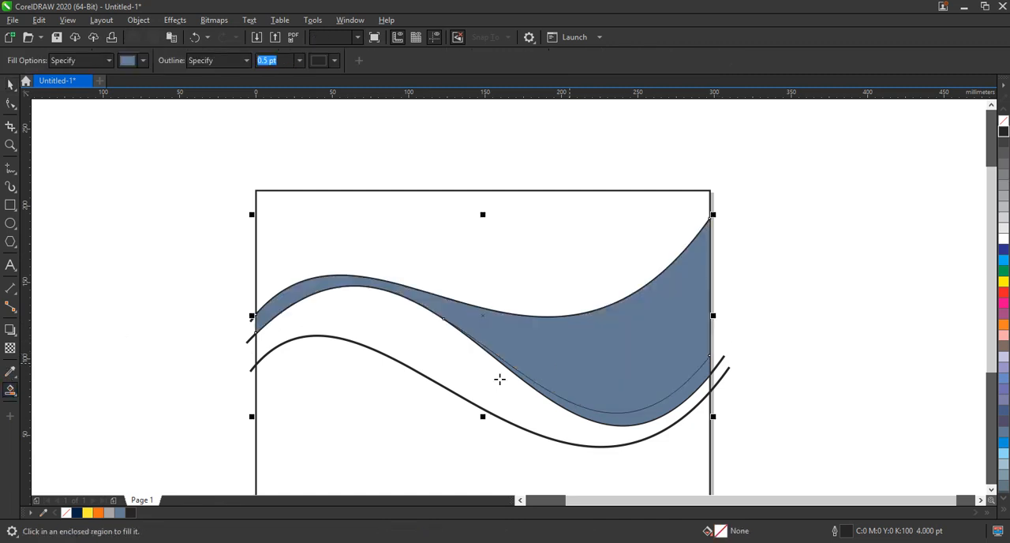
left_click(479, 381)
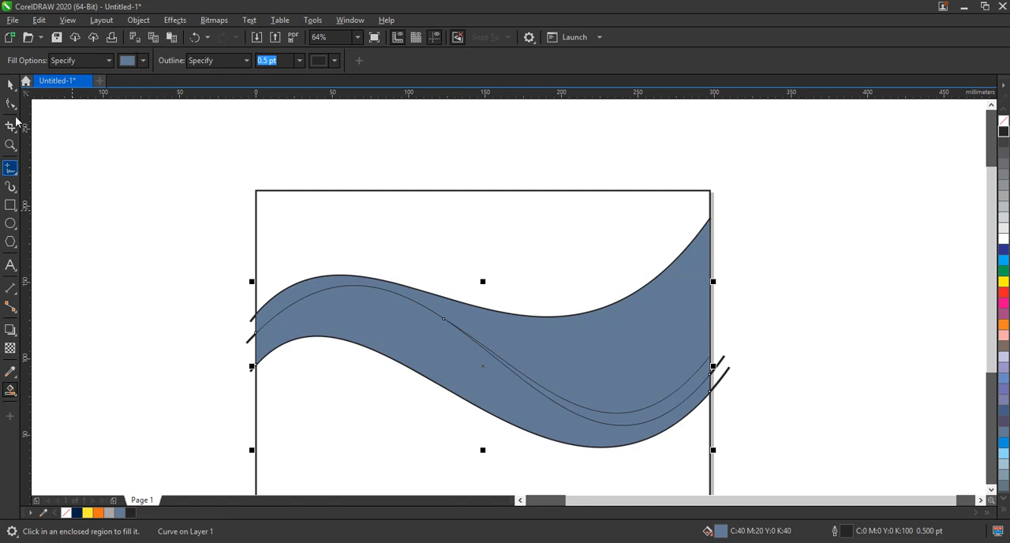
Step: Delete the three remaining 4.0 pt wave guide lines, keeping only the filled shapes
left_click(727, 370)
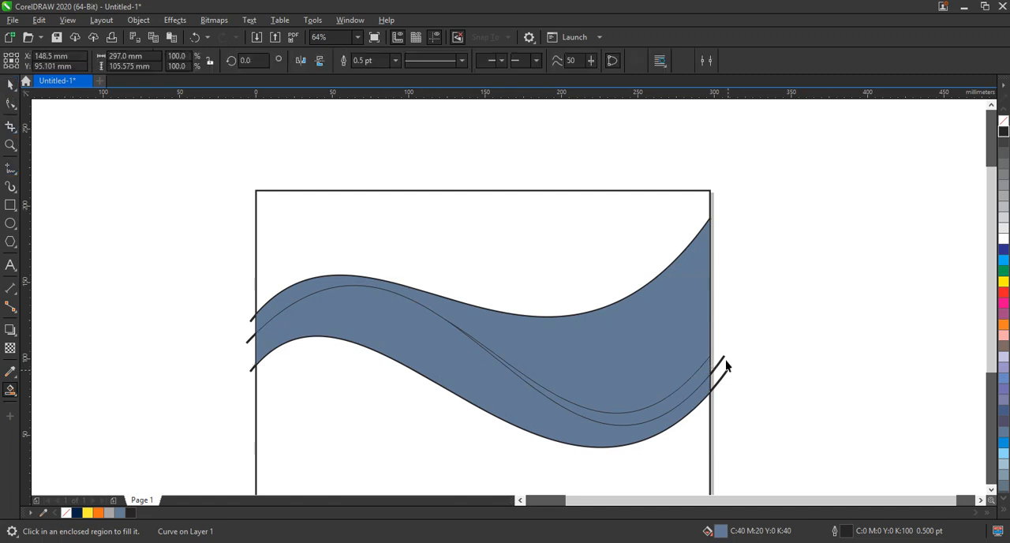
left_click(723, 359, "shift")
key("space")
key("Delete")
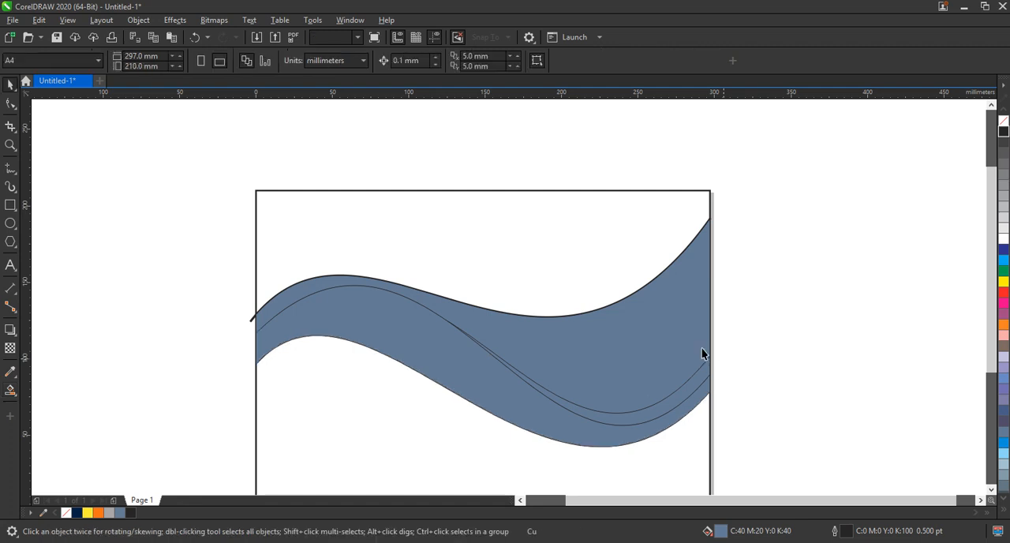
left_click(686, 340)
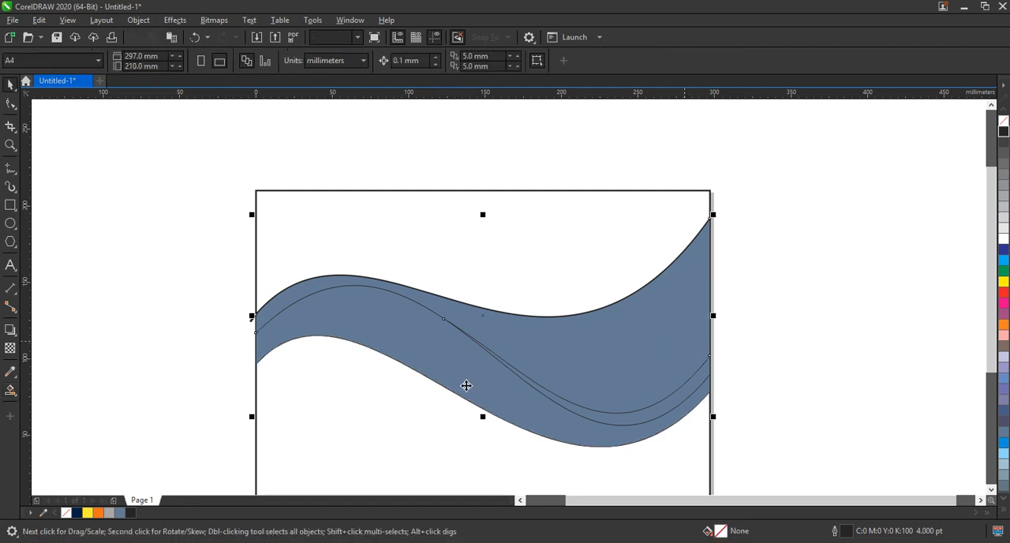
left_click(250, 329)
left_click(252, 320)
key("Delete")
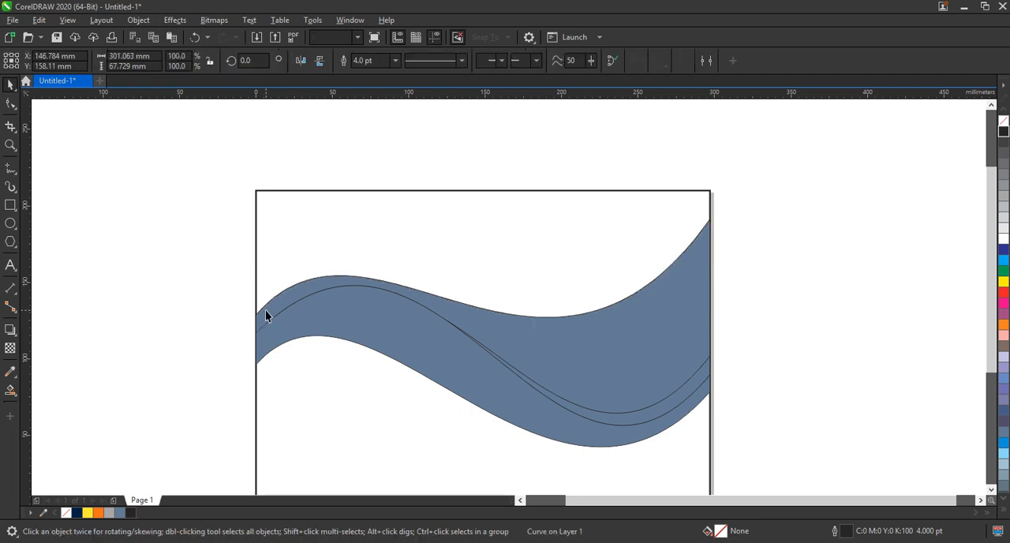
Step: Fill the upper wave band with orange and apply a linear fountain fill from orange at the left to yellow at the right
left_click(264, 337)
left_click(98, 512)
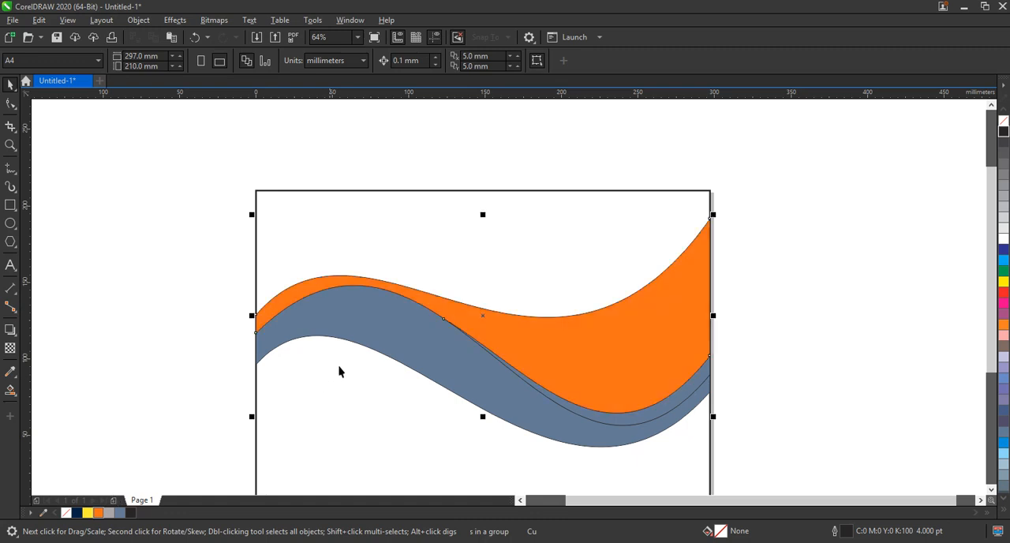
left_click(363, 306)
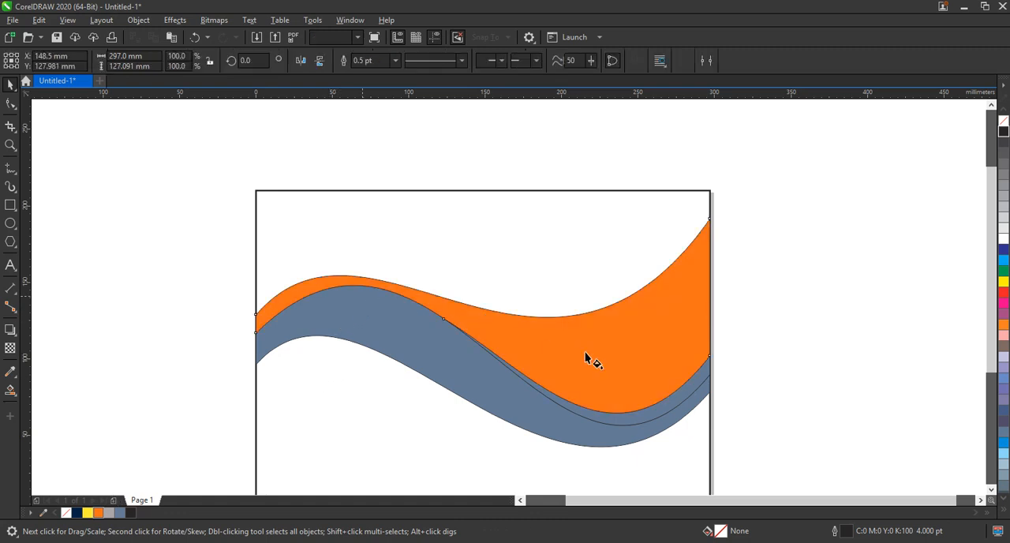
left_click_drag(362, 296, 587, 352)
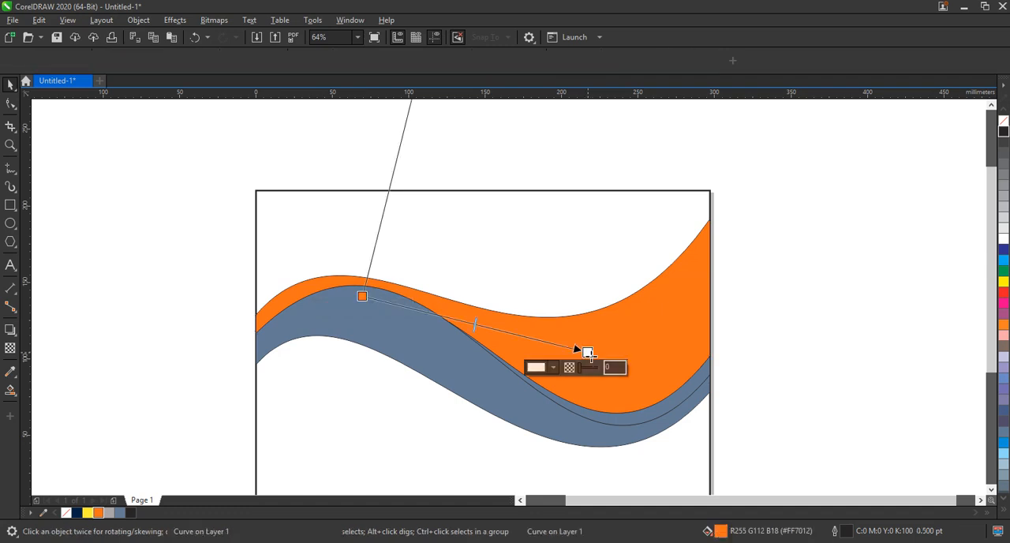
left_click_drag(88, 512, 587, 352)
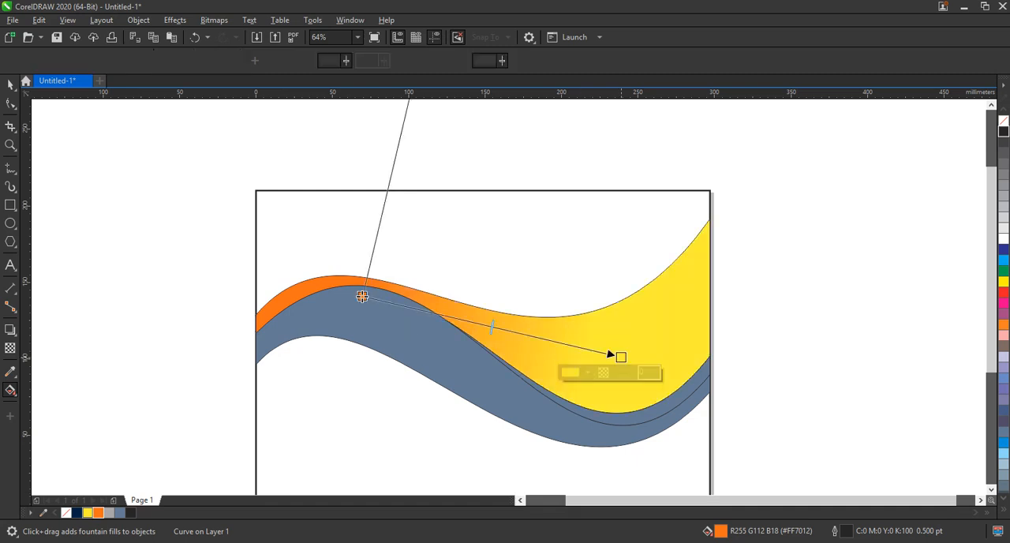
Step: Shift the orange start of the upper band's gradient further right along the wave, and deselect the band
left_click_drag(364, 294, 424, 300)
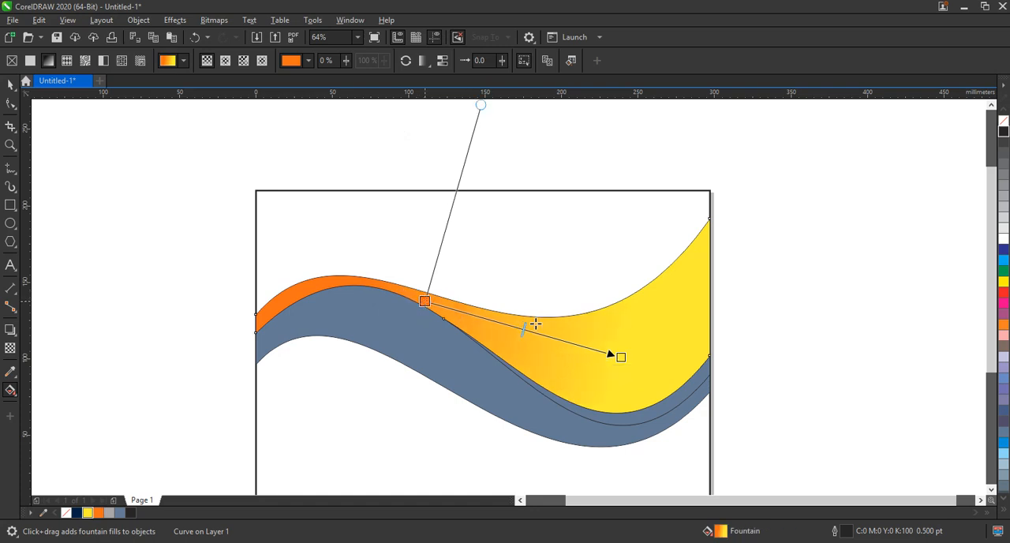
left_click(622, 359)
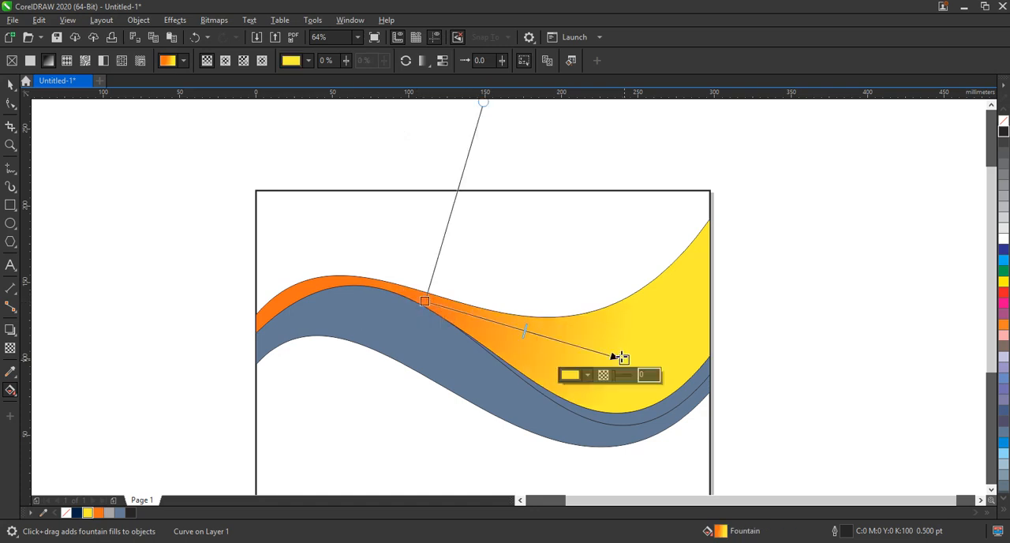
left_click(10, 85)
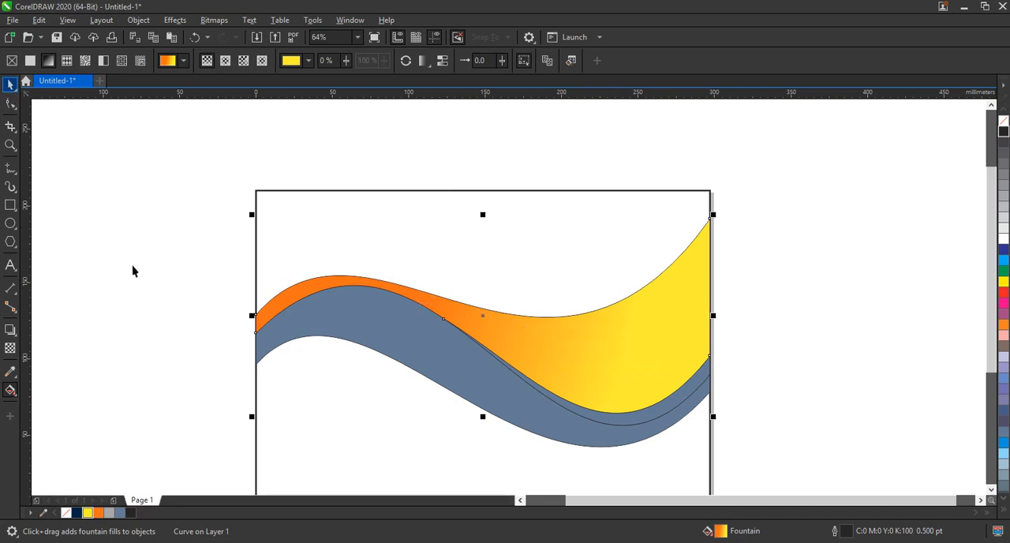
left_click(131, 267)
Step: Fill the lower wave band with a linear gradient from orange at its lower right to yellow at its upper left
left_click(637, 426)
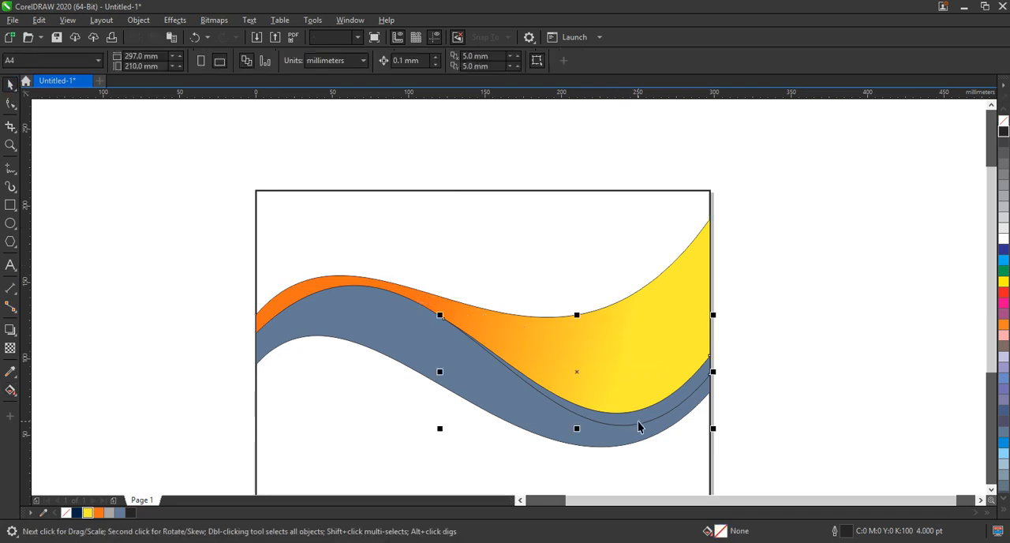
left_click(613, 440)
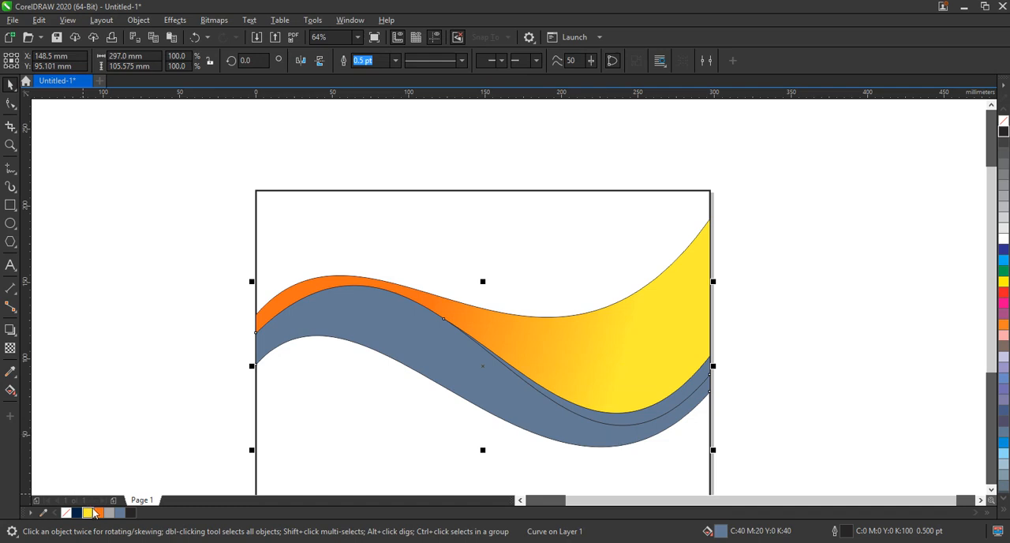
key("g")
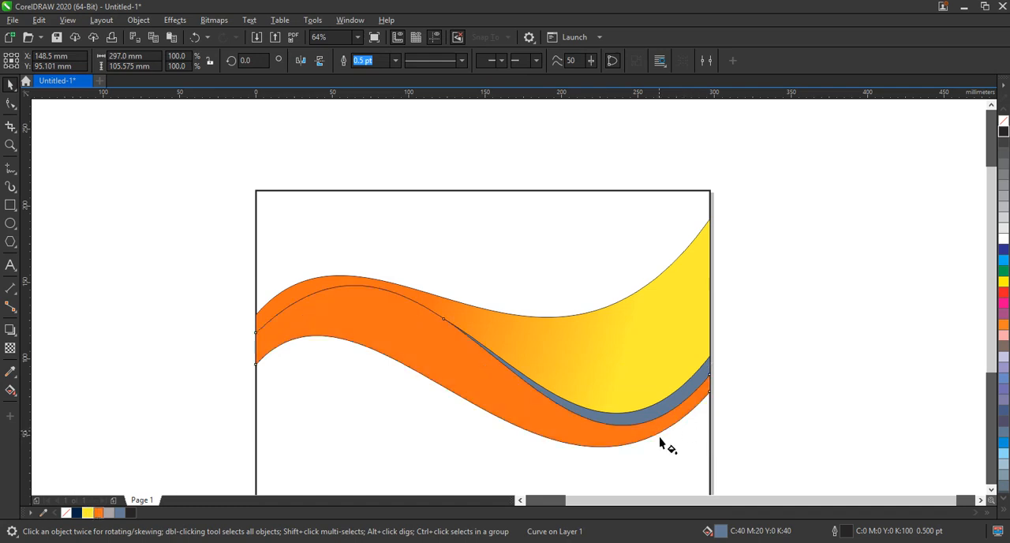
left_click_drag(659, 438, 389, 310)
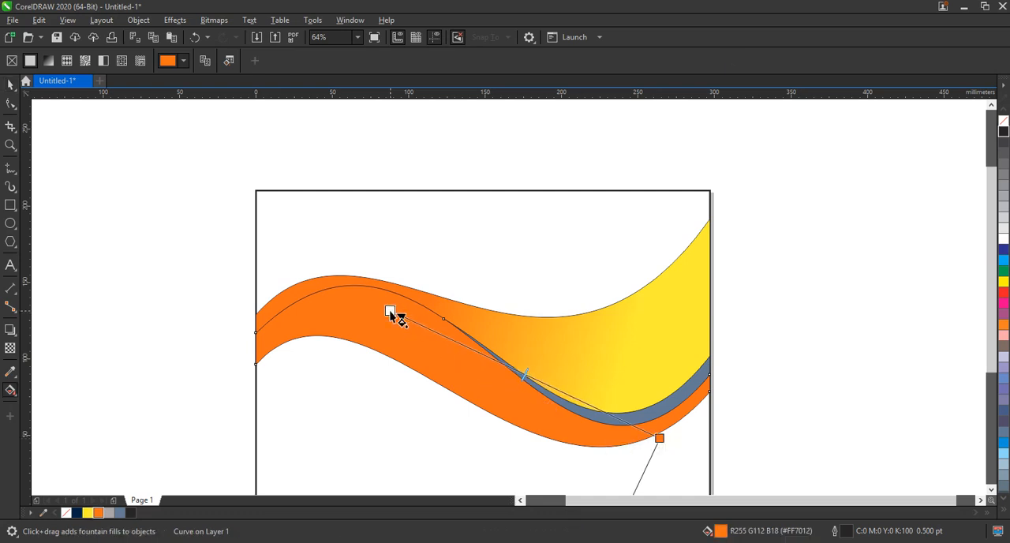
left_click_drag(88, 512, 339, 287)
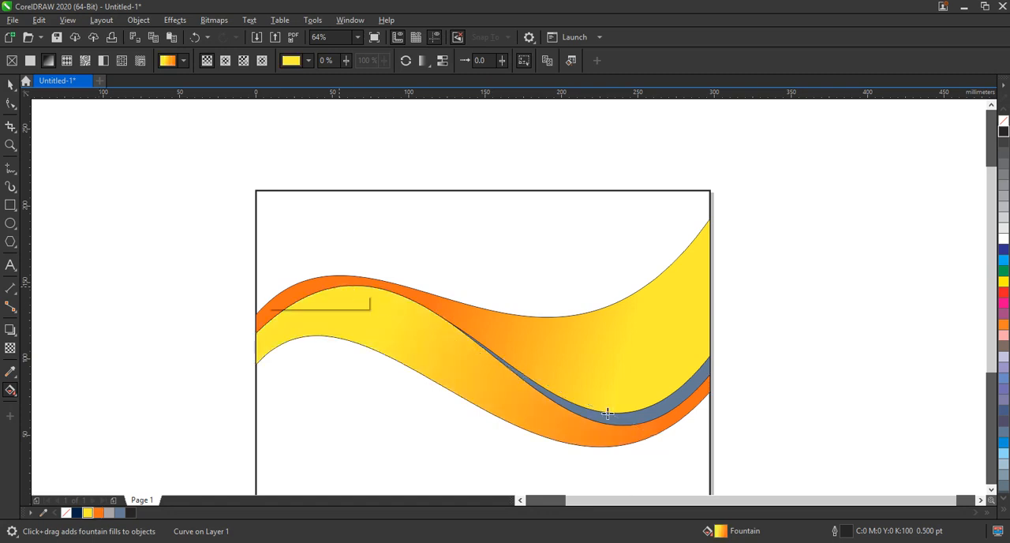
left_click_drag(657, 438, 628, 429)
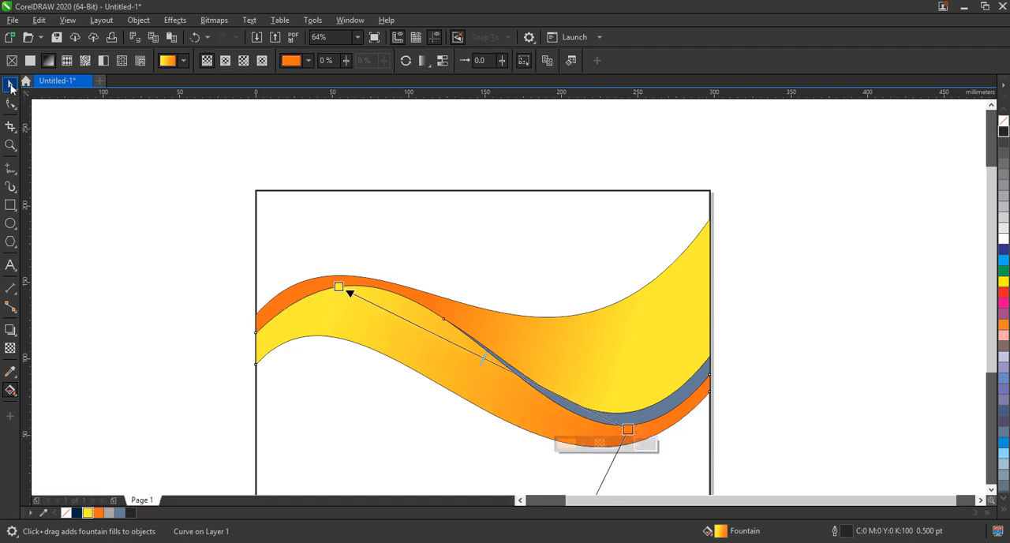
left_click(11, 87)
Step: Fill the narrow crescent between the two bands at the right with solid dark orange-brown #A63C0F
left_click(645, 411)
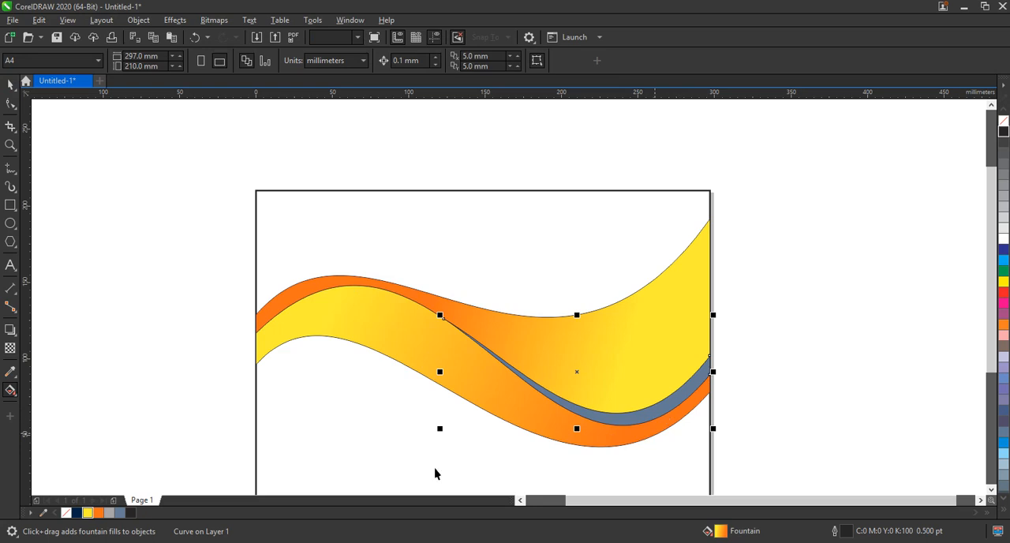
left_click(100, 513)
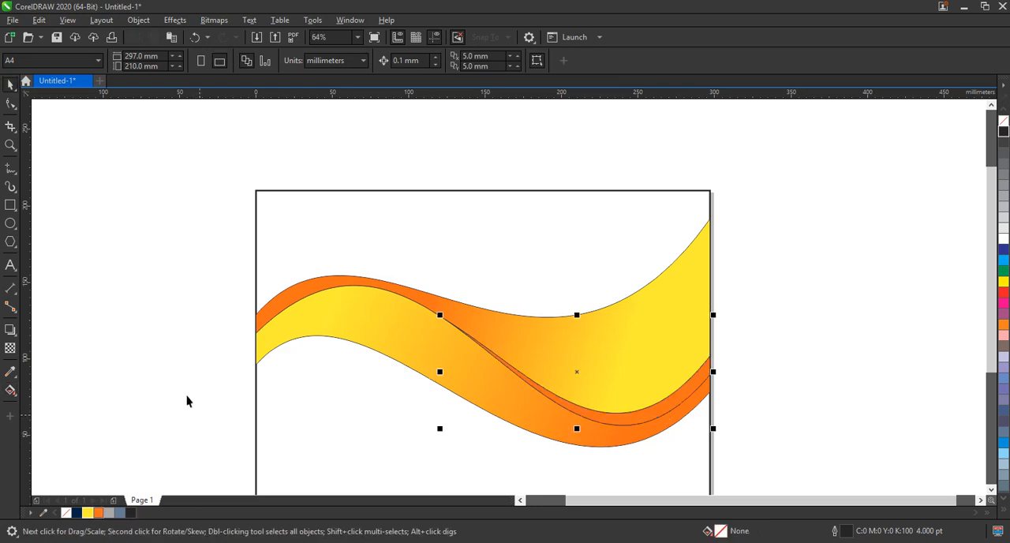
left_click(11, 392)
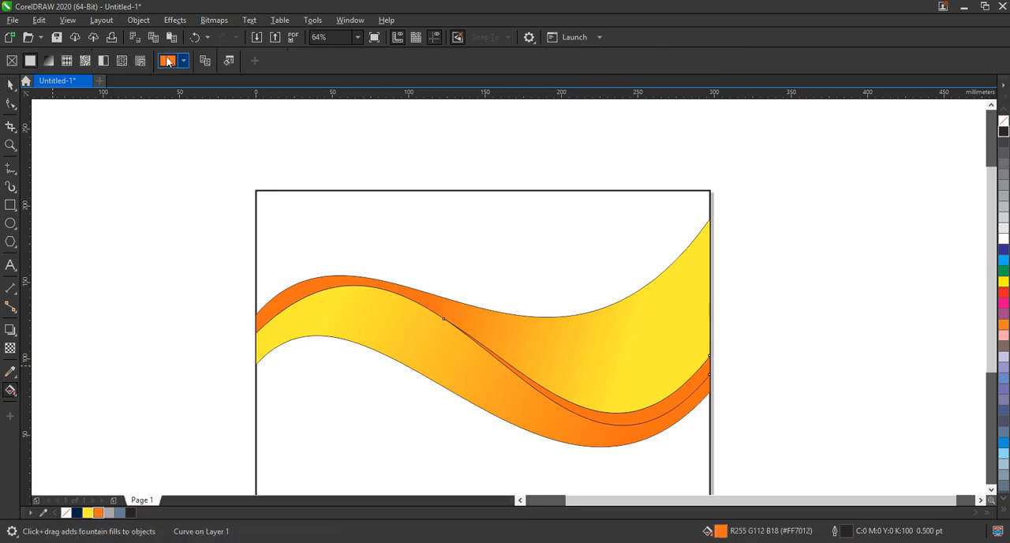
left_click(168, 62)
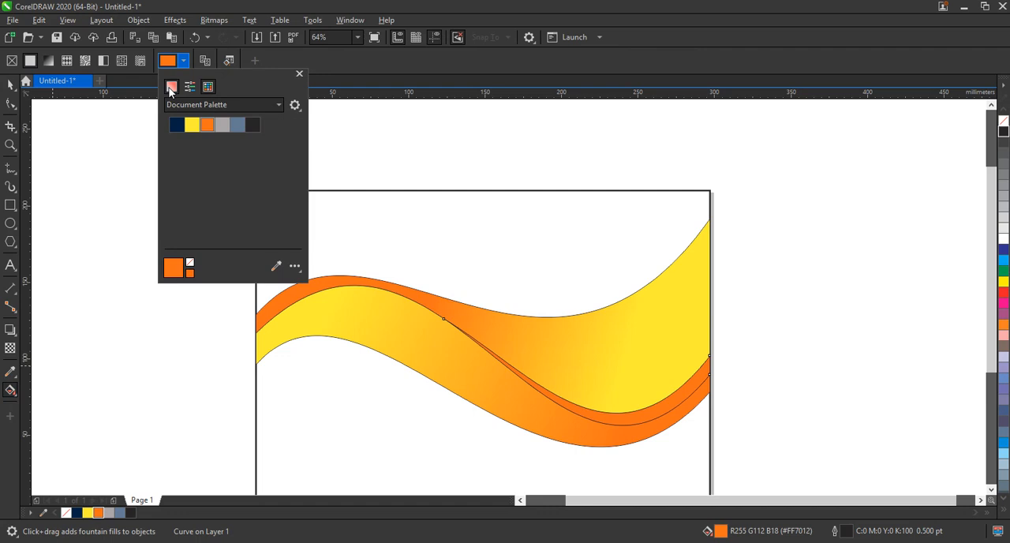
left_click(170, 87)
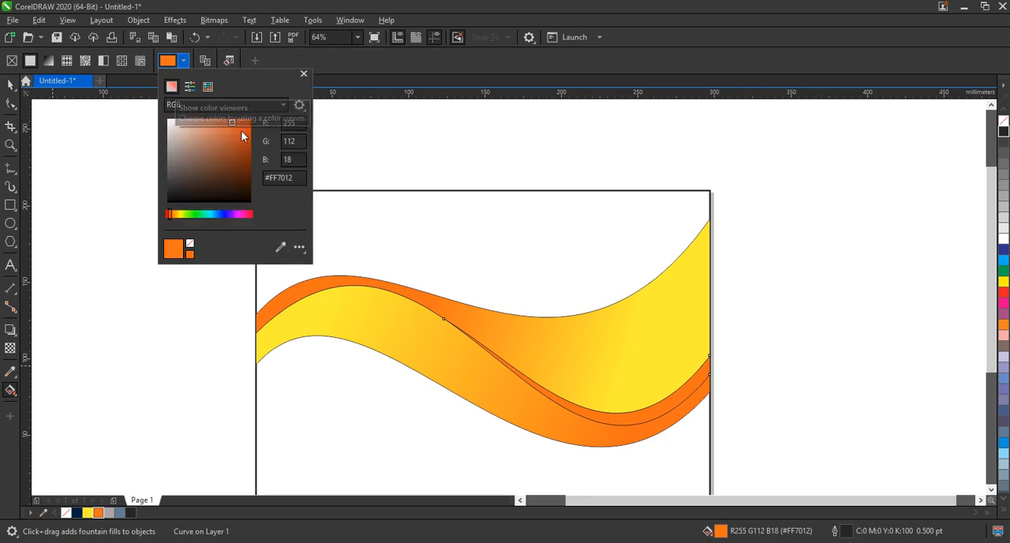
left_click(243, 148)
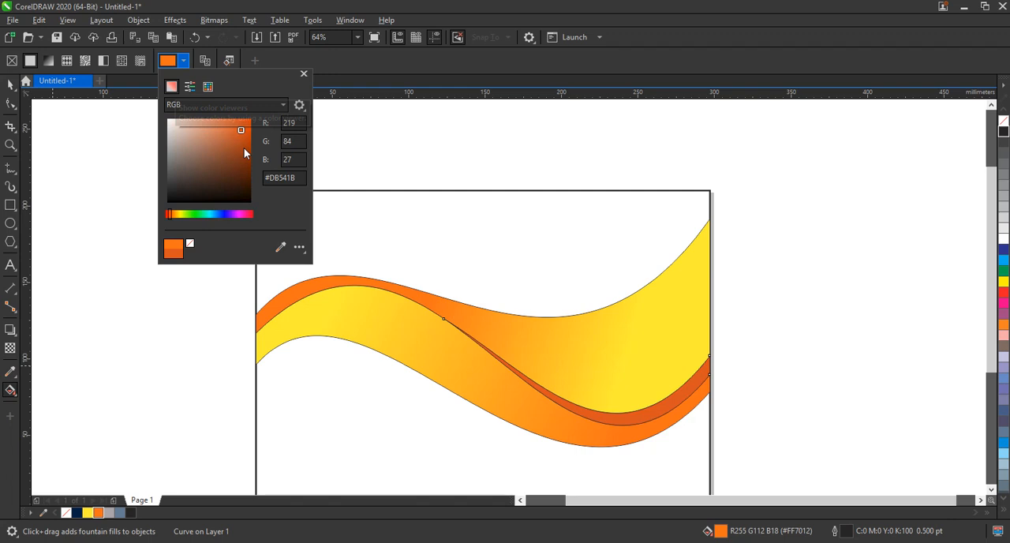
left_click(243, 147)
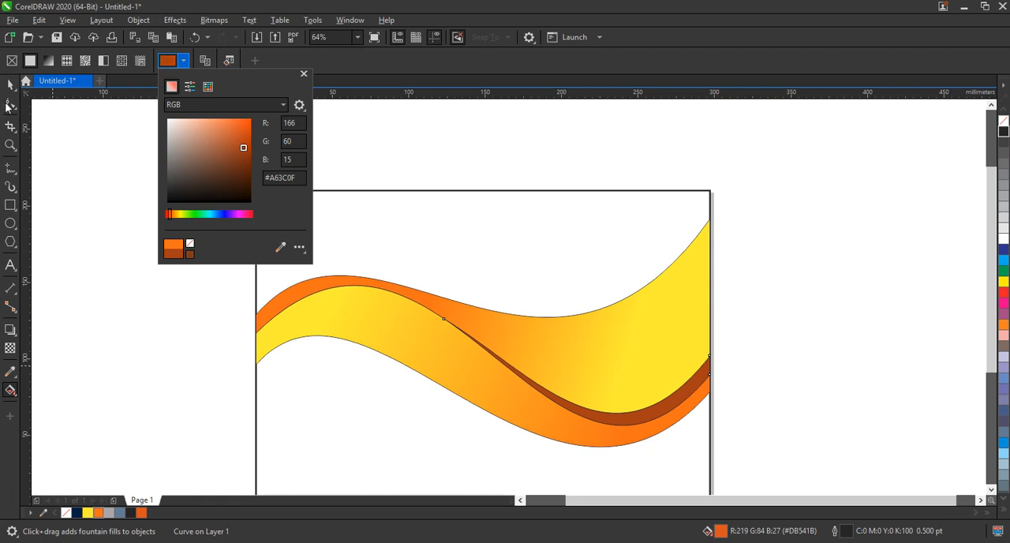
left_click(6, 103)
left_click(10, 85)
left_click(103, 160)
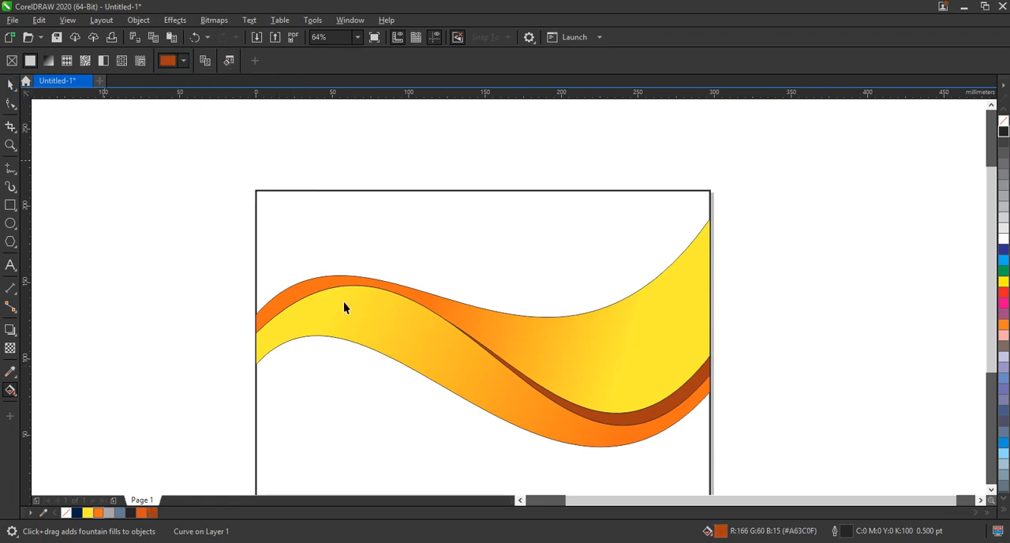
Step: Duplicate the upper gradient band, skew the copy down at its left end and up at its right end, and remove its fill
left_click(308, 290)
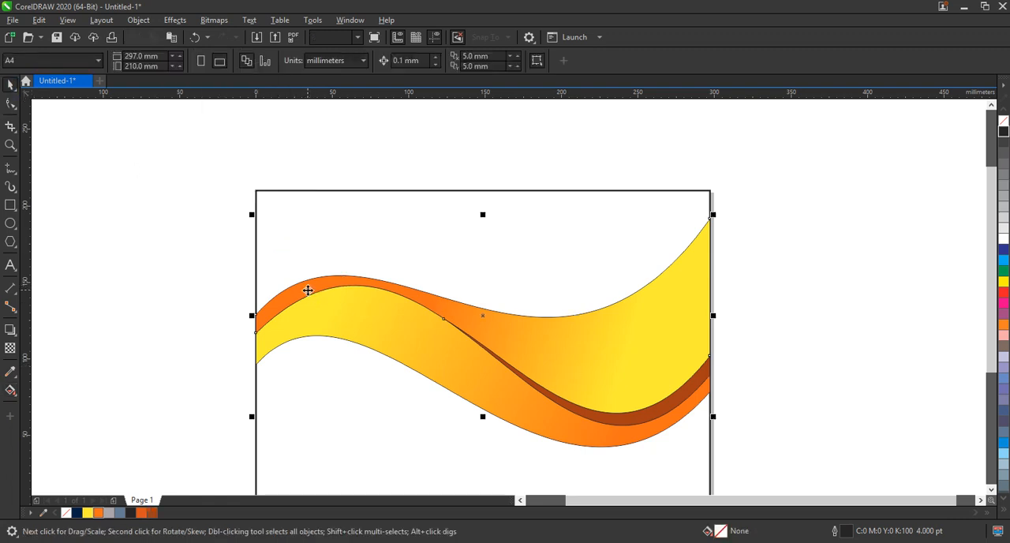
left_click(254, 324)
left_click_drag(252, 316, 253, 336)
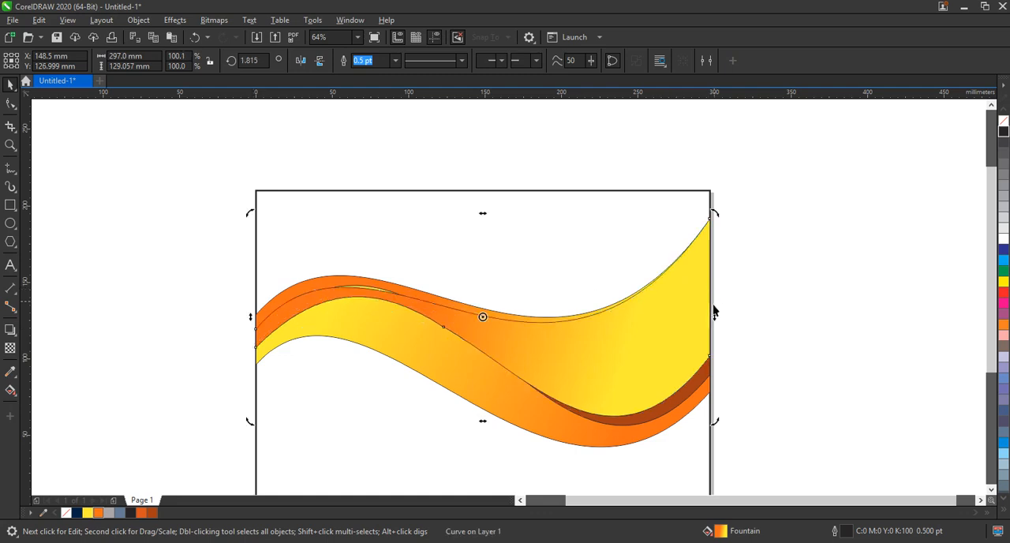
left_click_drag(713, 316, 710, 299)
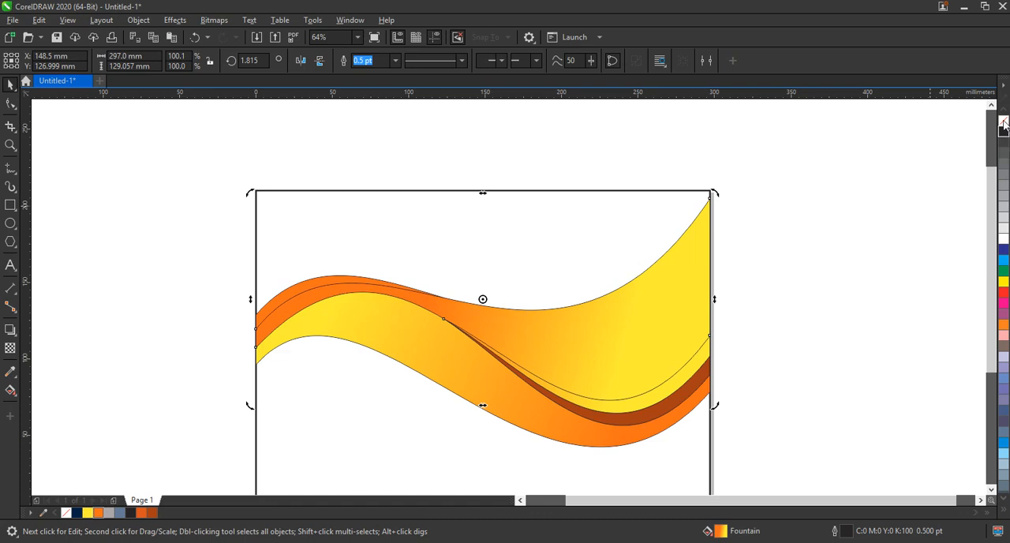
left_click(1004, 122)
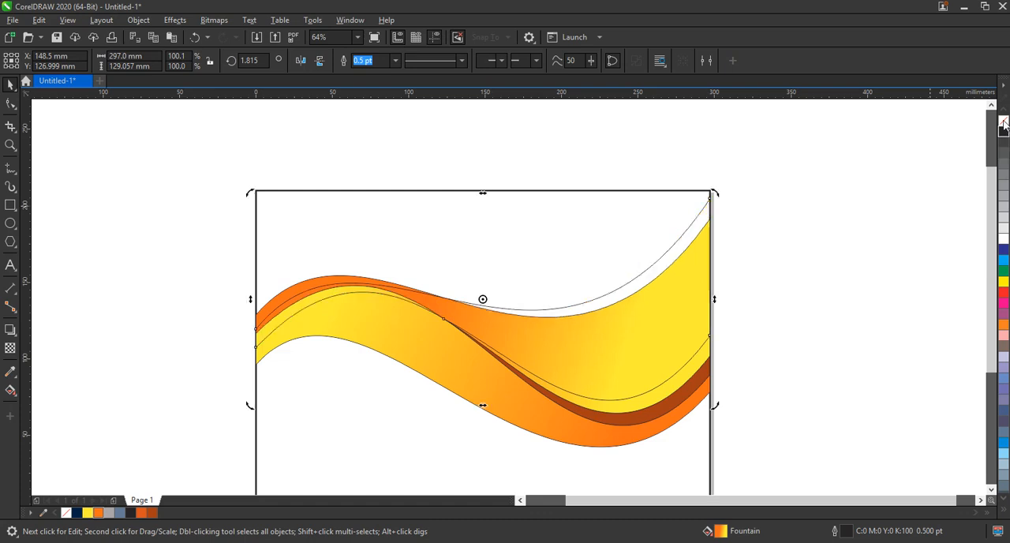
Step: Smart Fill the narrow region below the upper band at the left, and delete the skewed outline copy
left_click(14, 393)
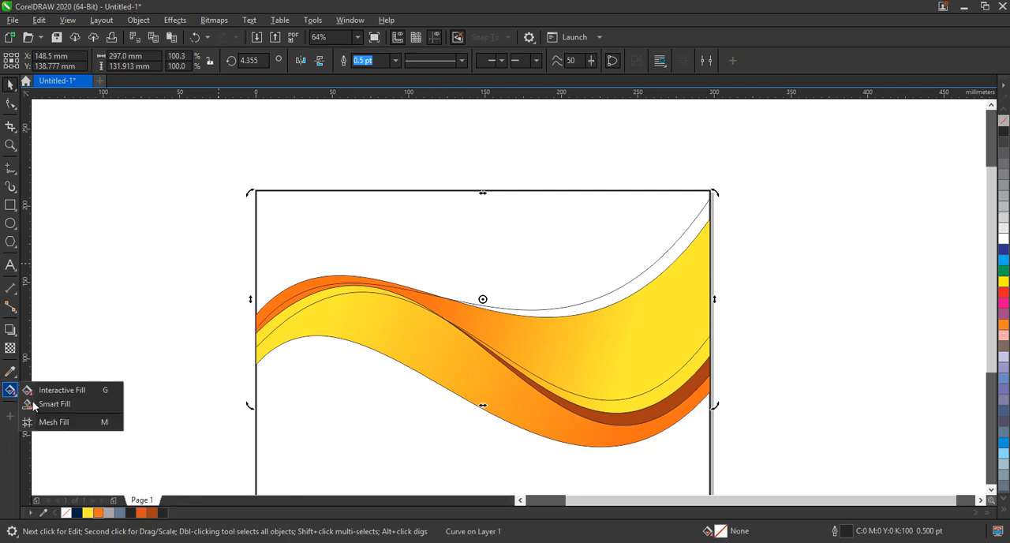
left_click(39, 403)
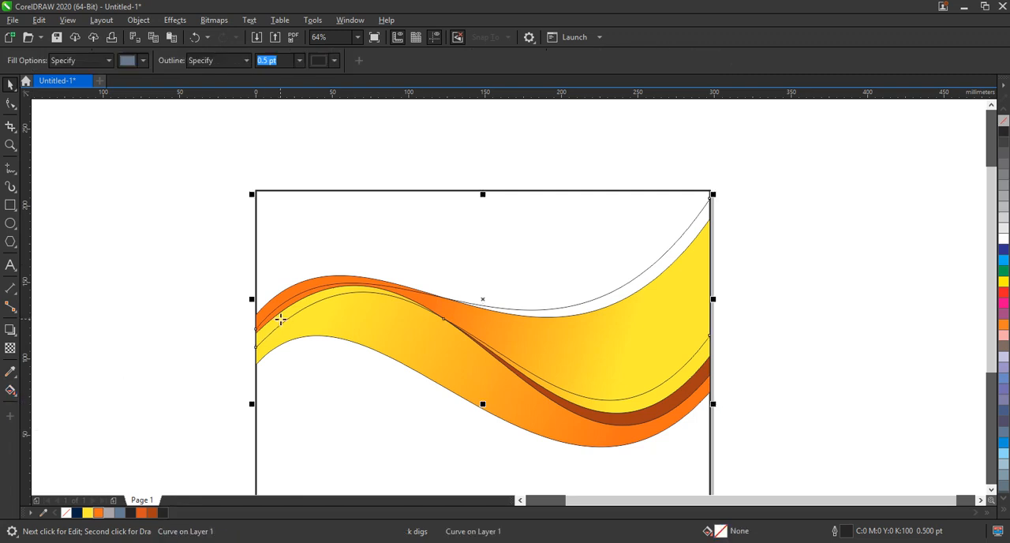
left_click(280, 319)
left_click(132, 194)
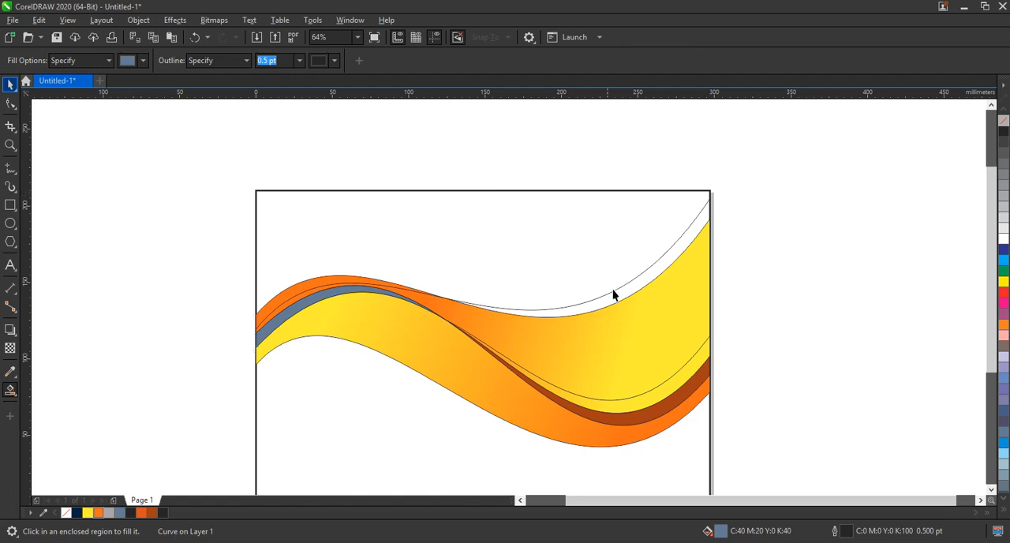
left_click(614, 289)
key("Delete")
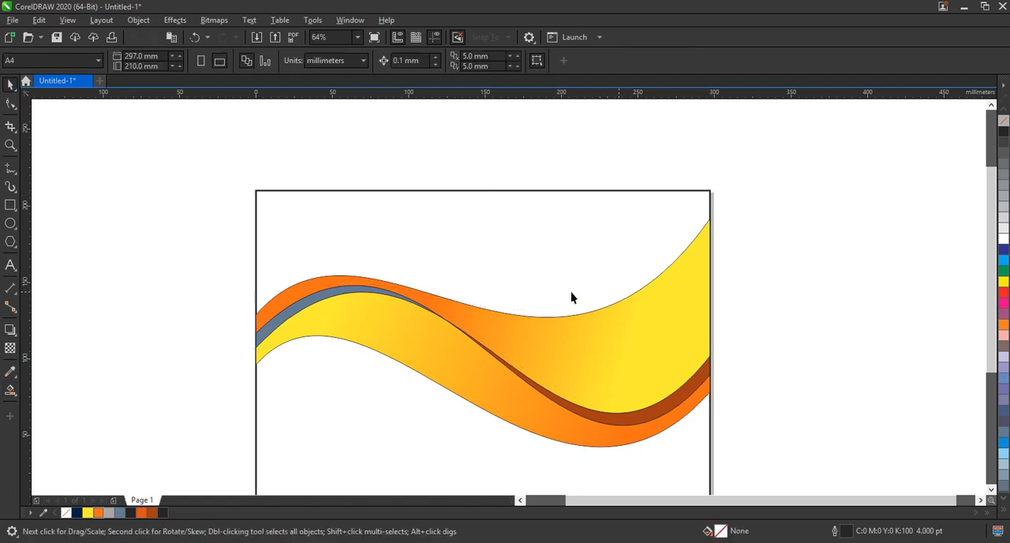
Step: Colour the new left sliver dark orange-brown #A63C0F, and remove the outlines from all the wave shapes
left_click(324, 303)
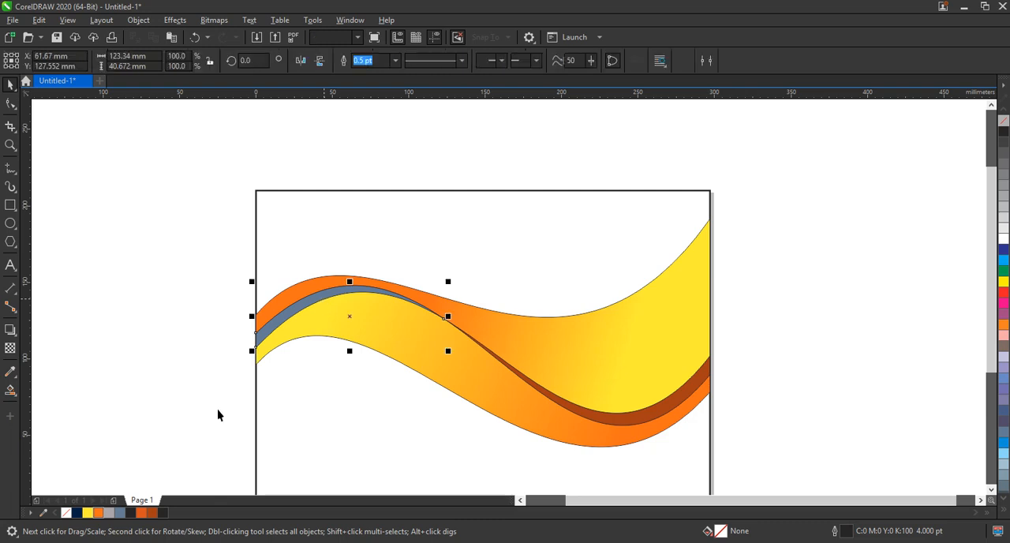
left_click(154, 512)
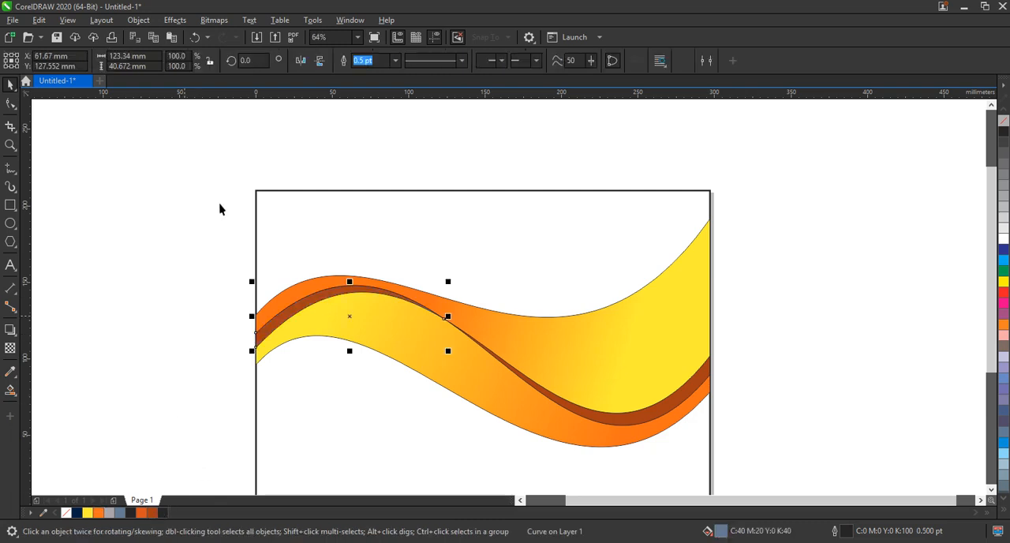
left_click_drag(210, 191, 743, 464)
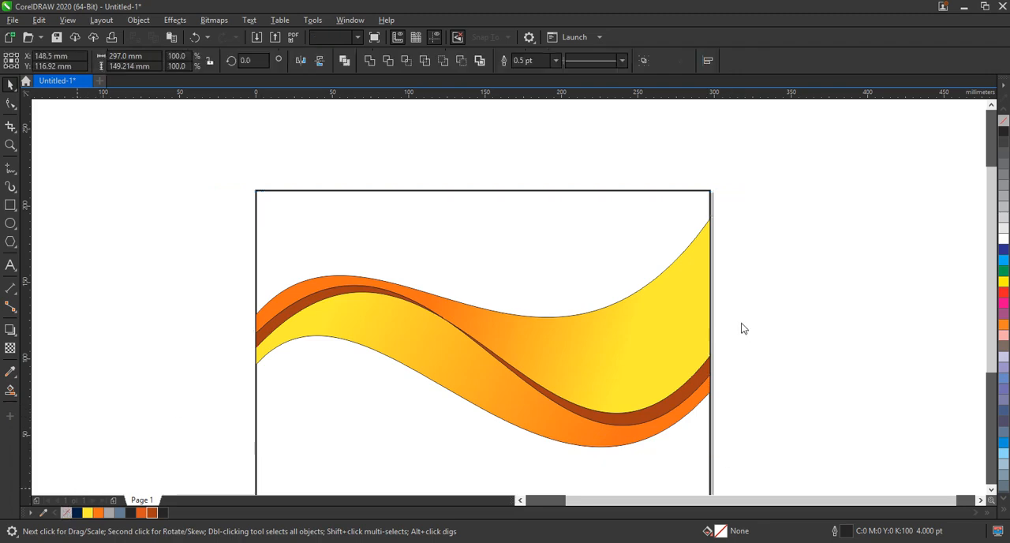
left_click(766, 300)
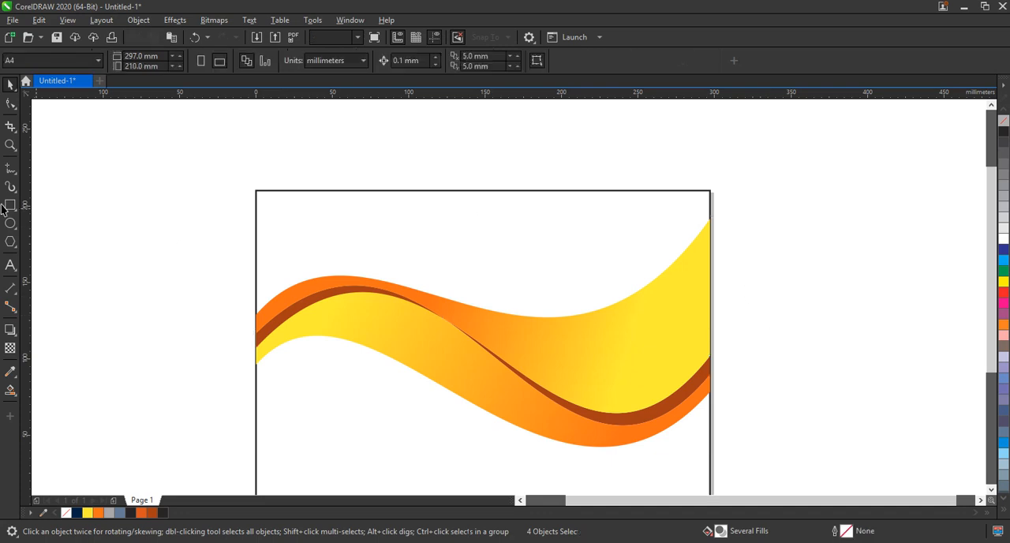
Step: Draw a two-segment V-shaped line from above the page's top edge to the wave's upper edge, and out to the page's right edge
left_click(10, 172)
left_click(566, 181)
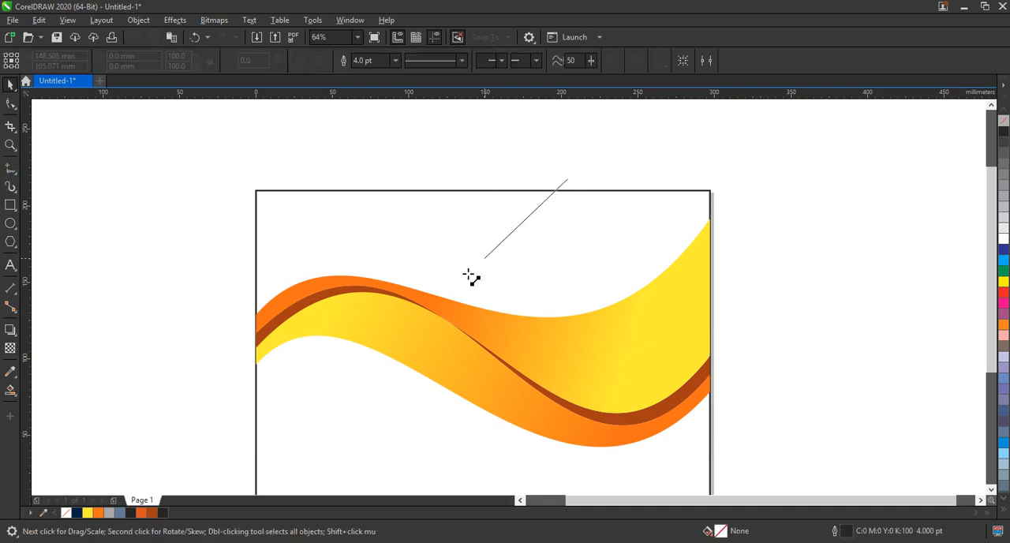
double_click(448, 298)
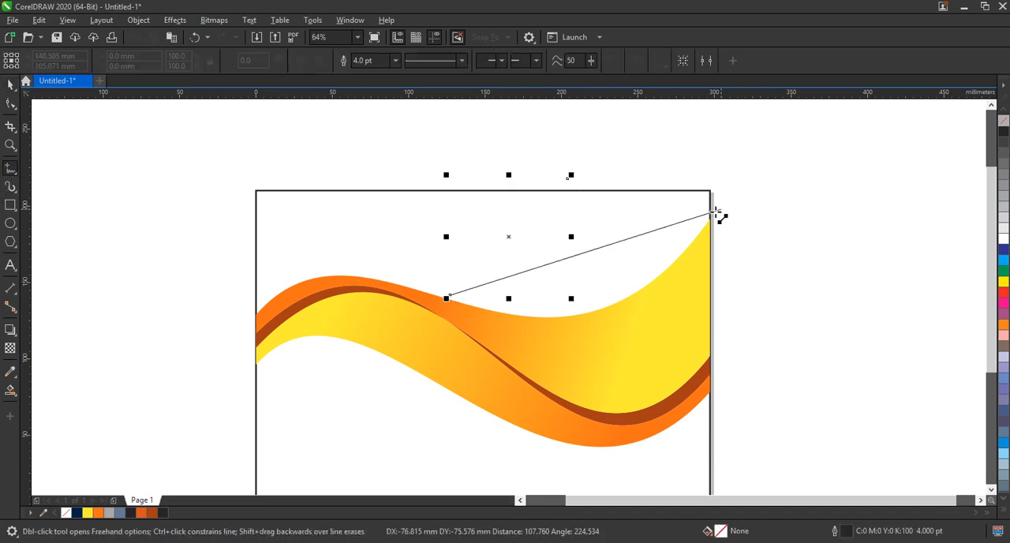
left_click(712, 214)
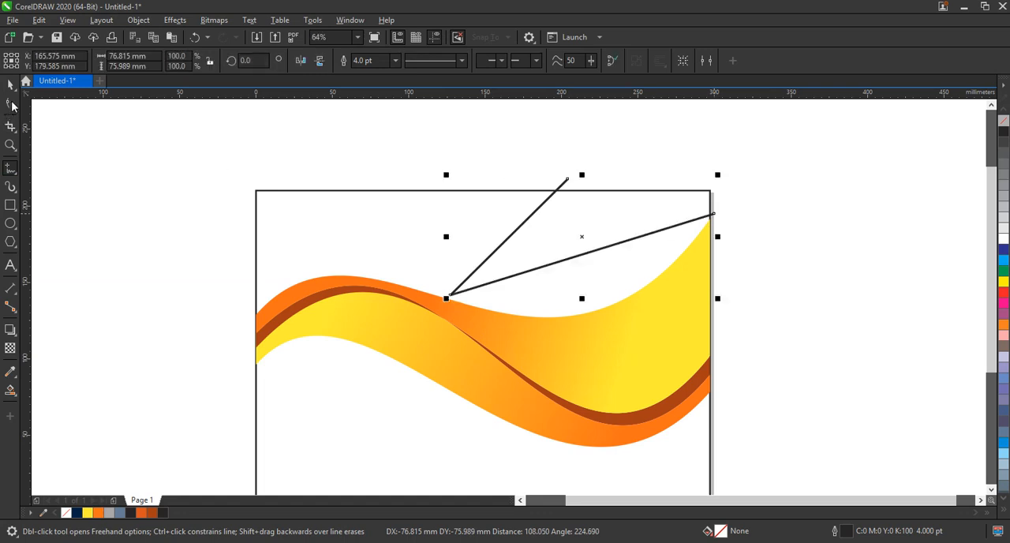
Step: Convert both segments to curves, bending the lower one along the upper band with a narrow gap and the other into a rounded arc
key("F10")
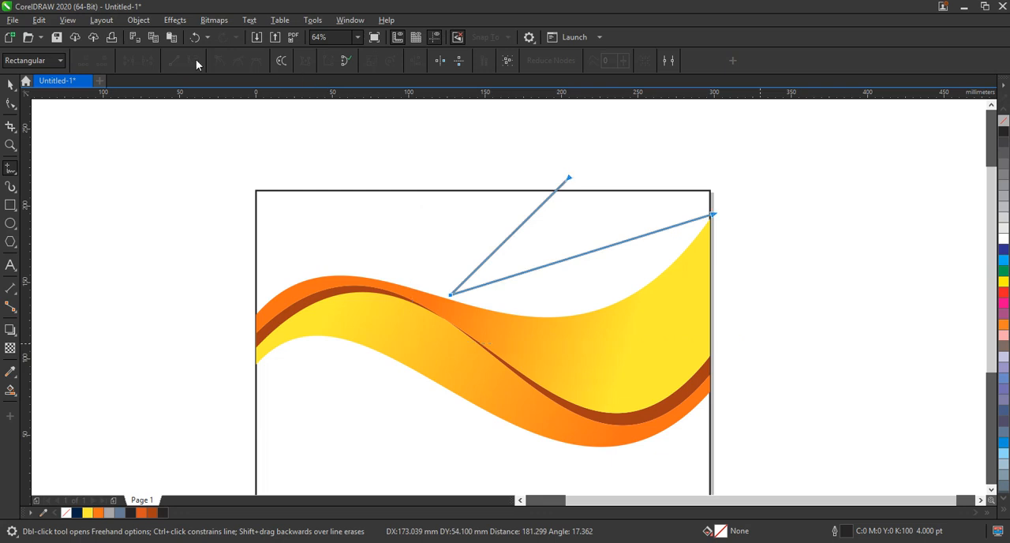
left_click(194, 62)
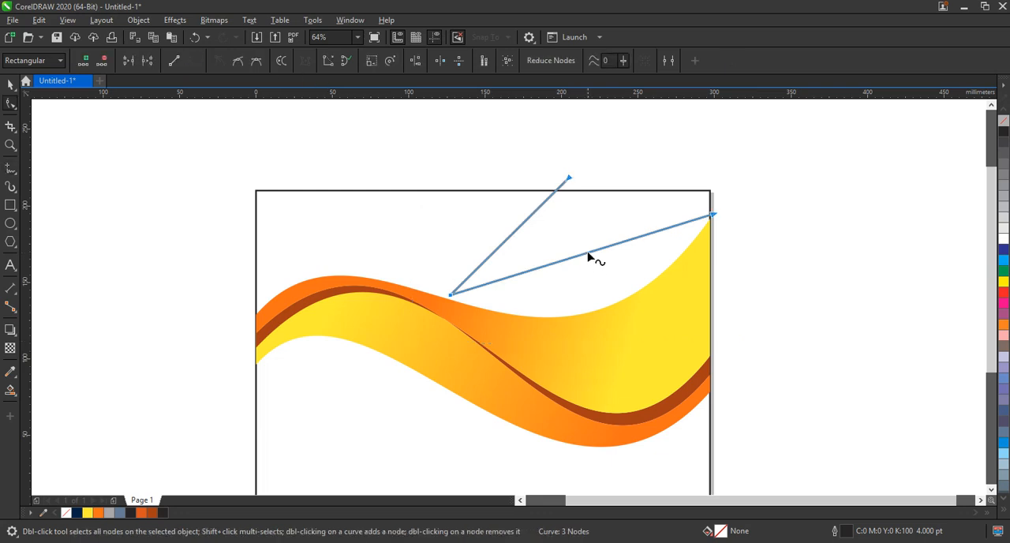
left_click_drag(588, 252, 595, 308)
left_click_drag(715, 218, 713, 213)
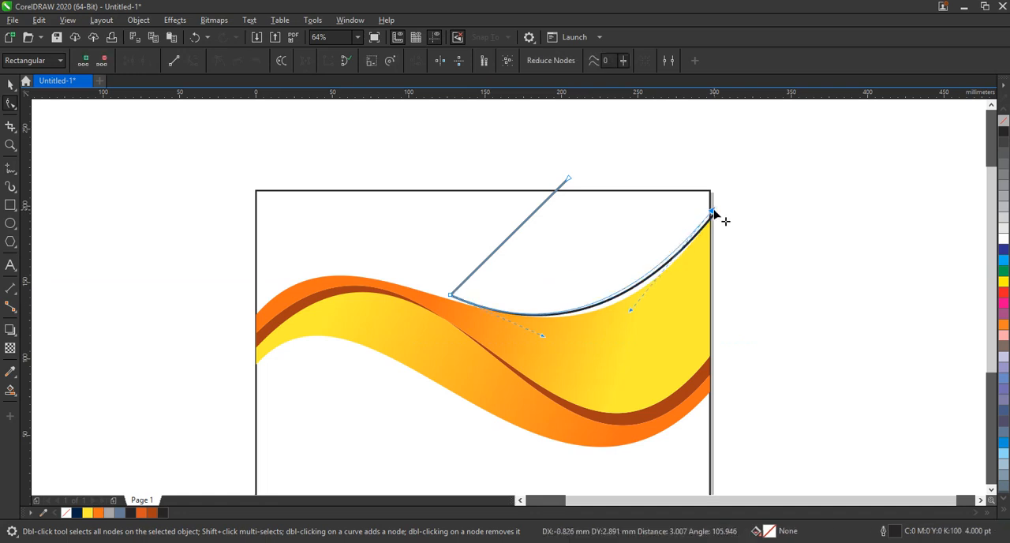
left_click_drag(544, 336, 571, 331)
left_click(631, 311)
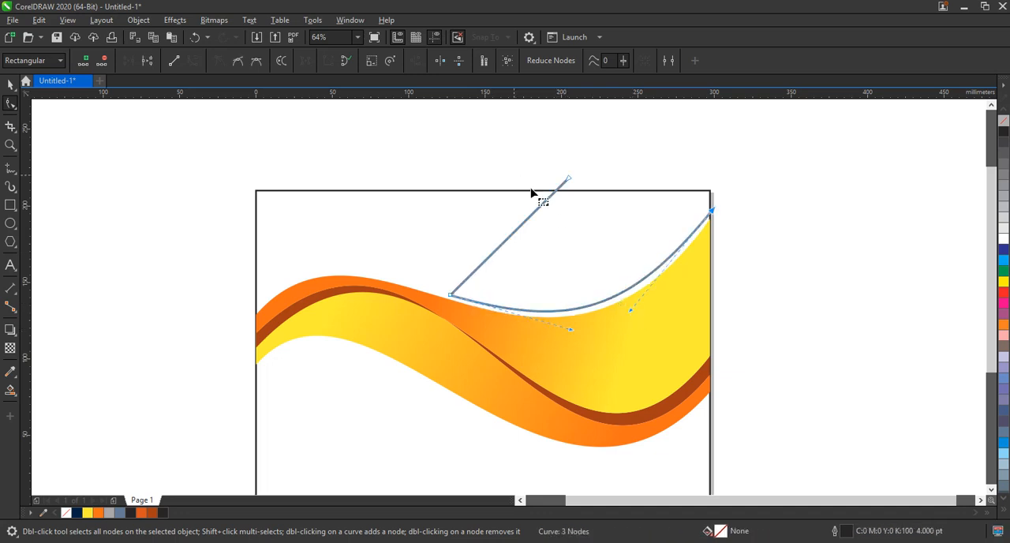
left_click_drag(496, 265, 565, 215)
Step: Smart Fill the region between the two curves and the page's upper-right corner, colour it navy #021C41, and delete the guide curve
left_click(12, 393)
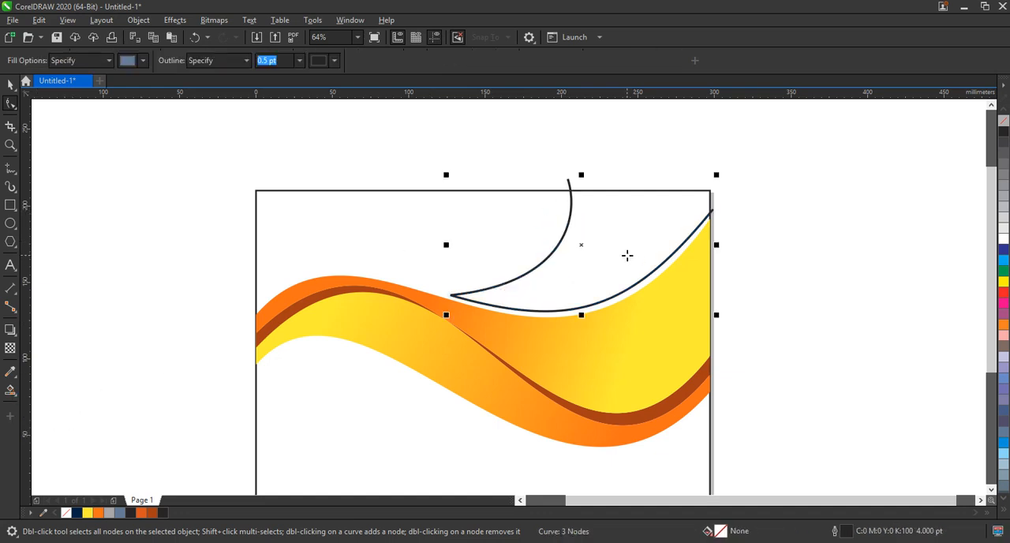
left_click(627, 255)
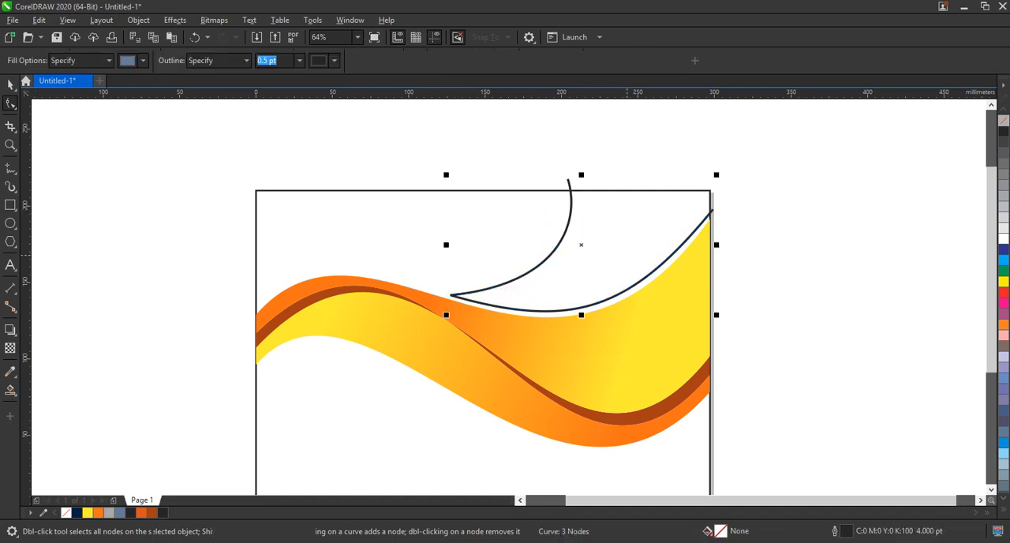
left_click(77, 513)
left_click(711, 215)
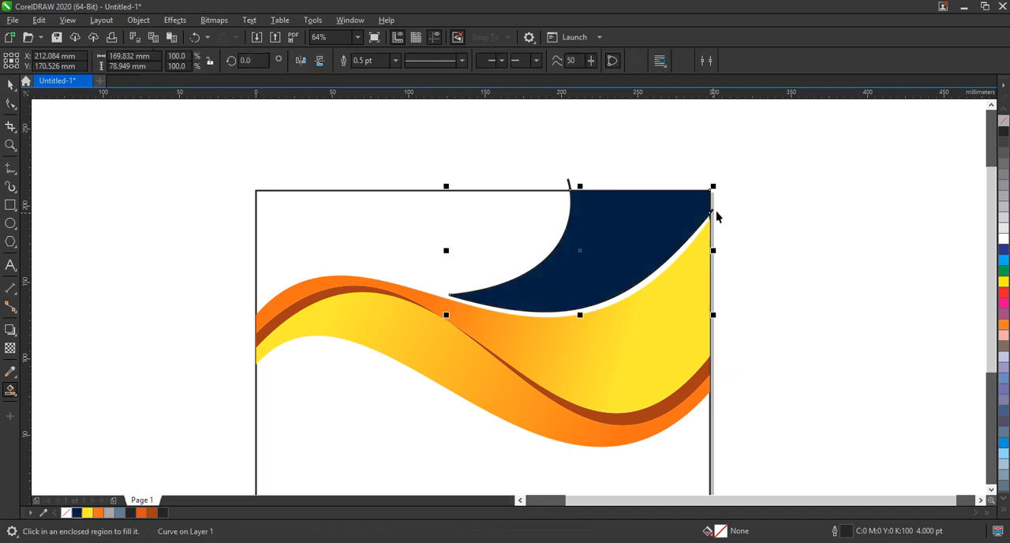
key("space")
left_click(714, 211)
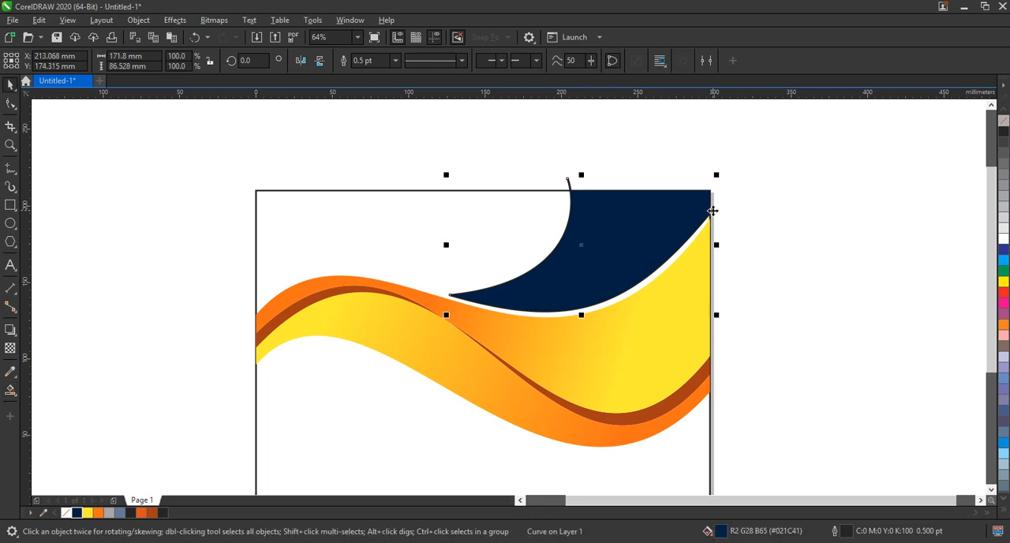
key("Delete")
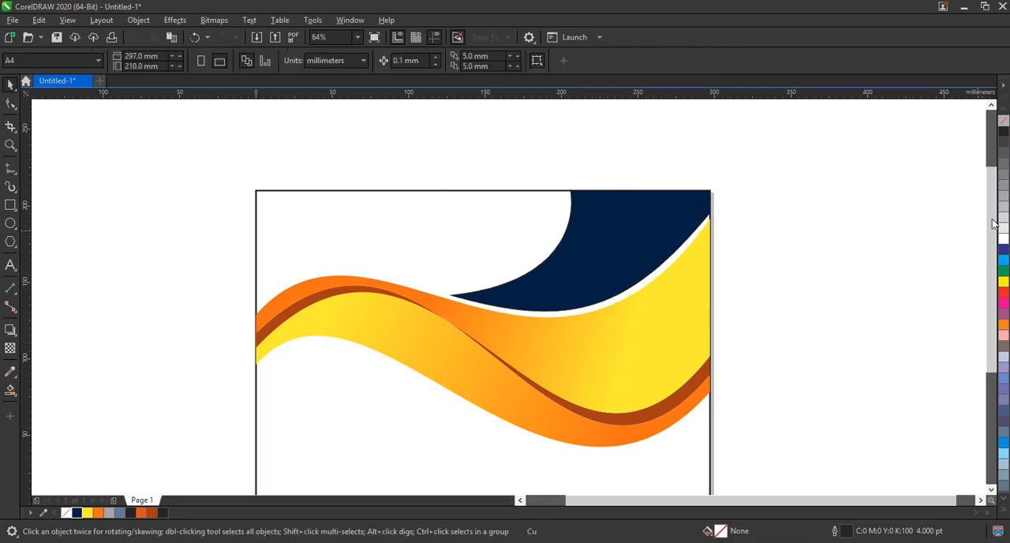
Step: Duplicate the lower gradient band about 3.6 mm further down, fill the copy navy #021C41, and place it behind the original as a thin edge
scroll(993, 224, "down", 2)
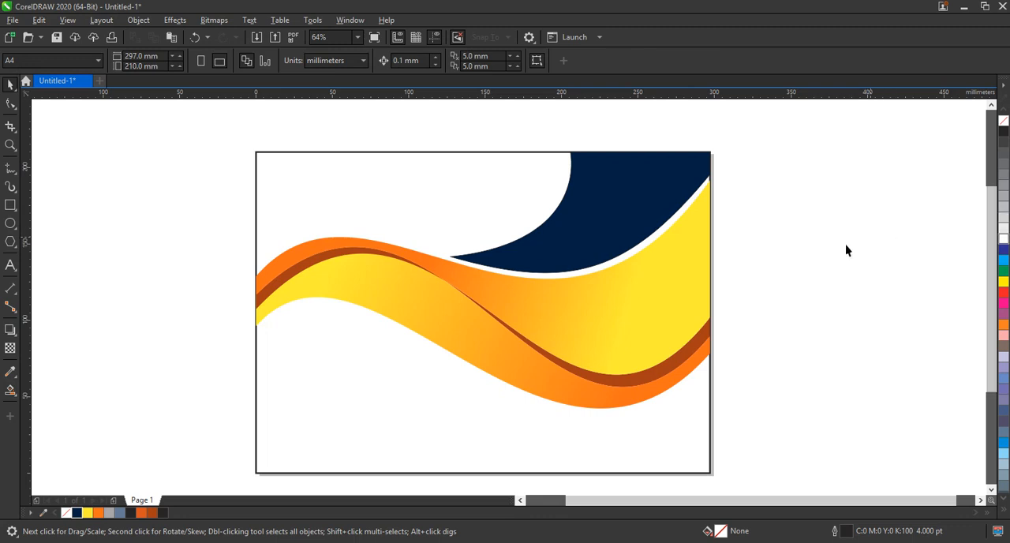
key("F5")
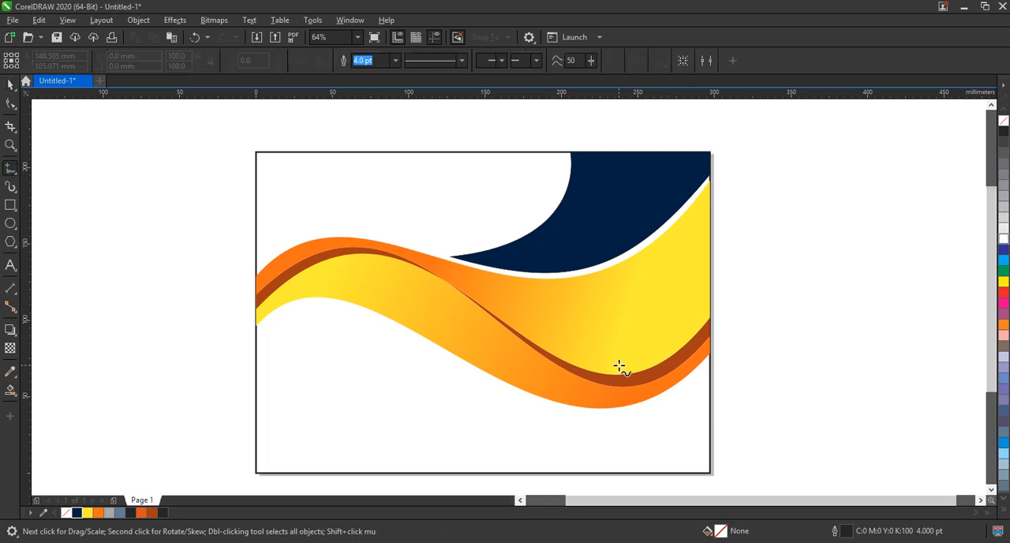
key("space")
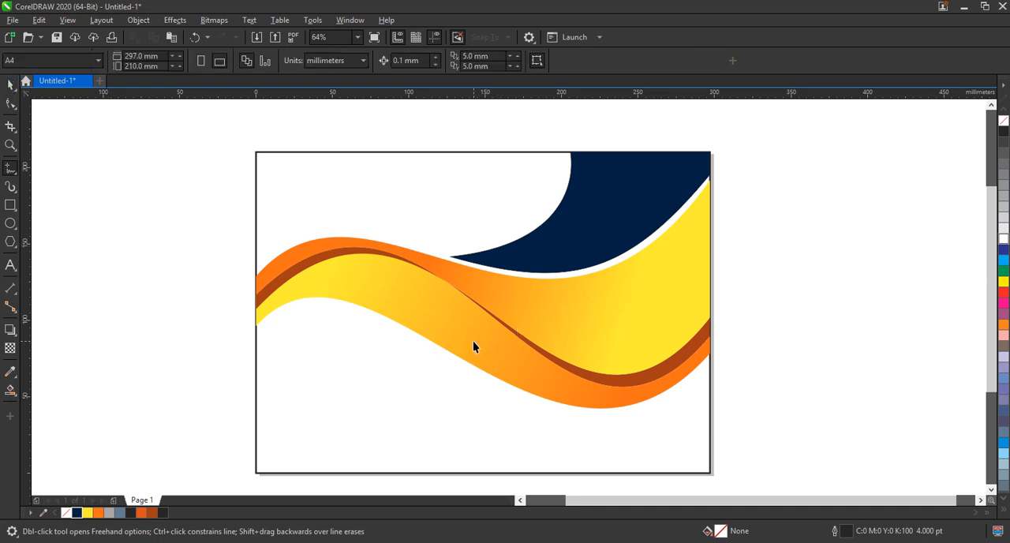
key("space")
left_click(474, 341)
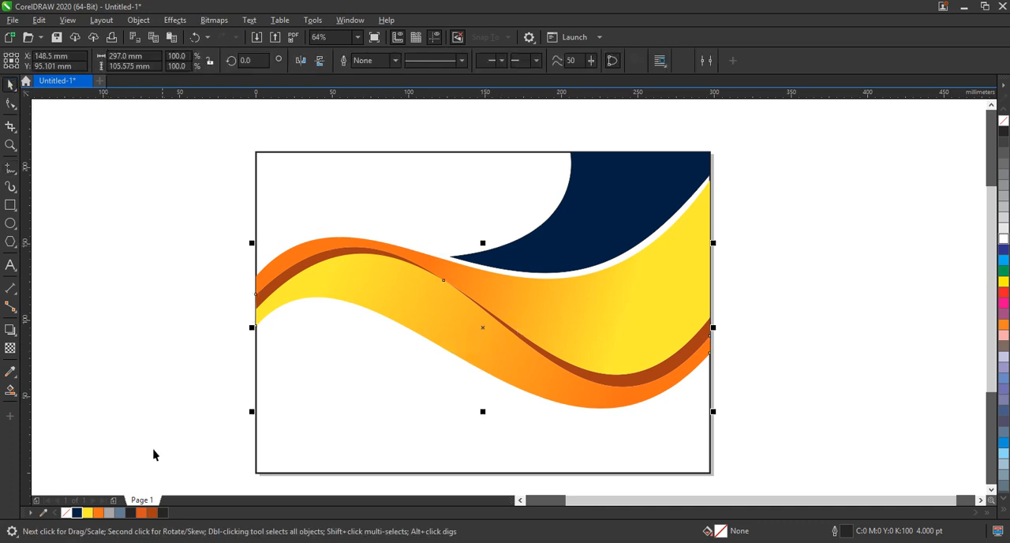
left_click_drag(122, 502, 501, 359)
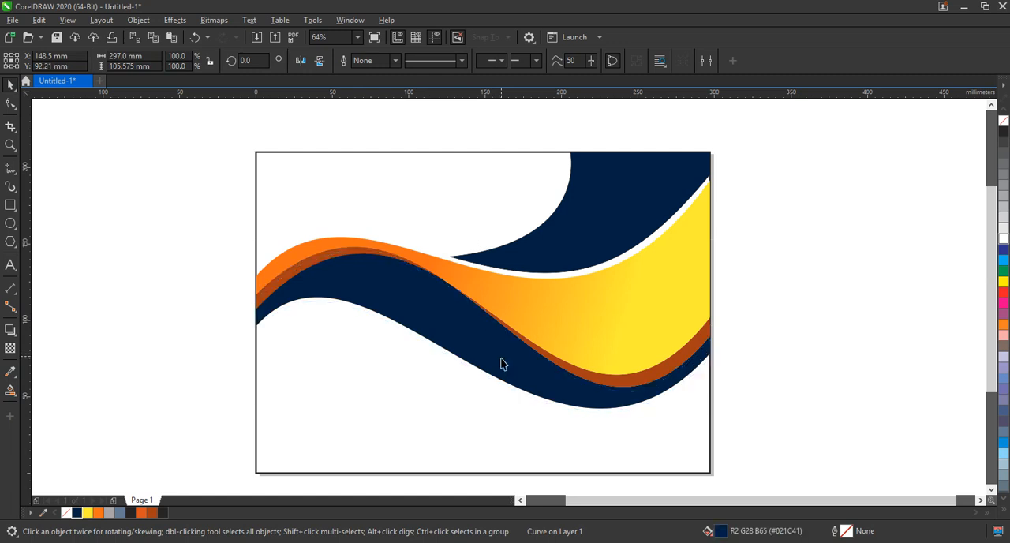
key("ctrl+Page_Down")
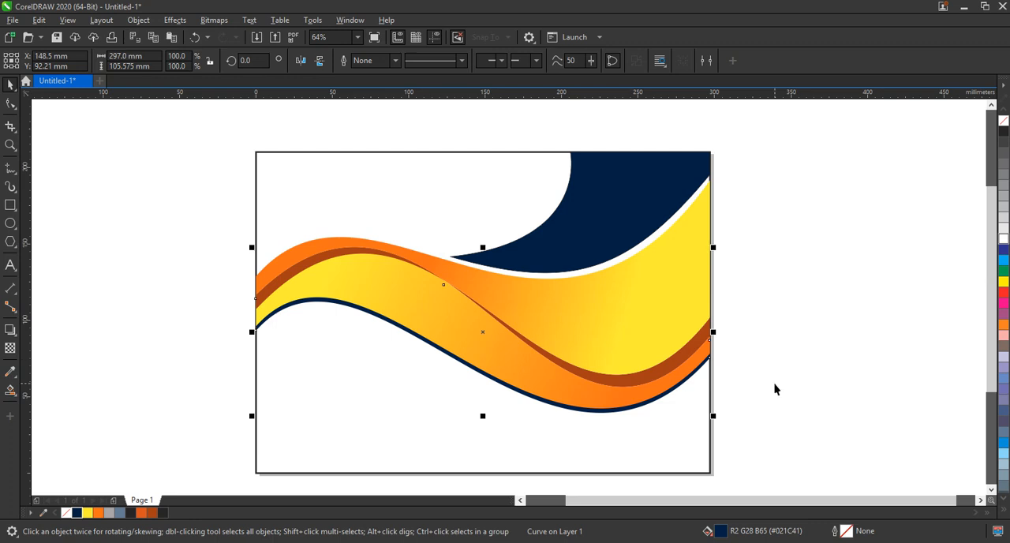
left_click(774, 389)
key("Down")
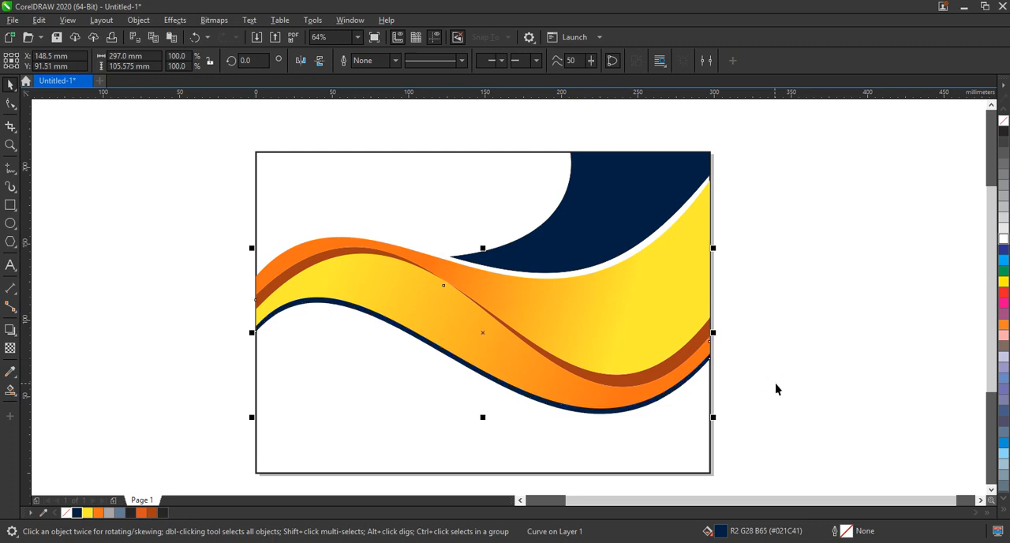
left_click(773, 383)
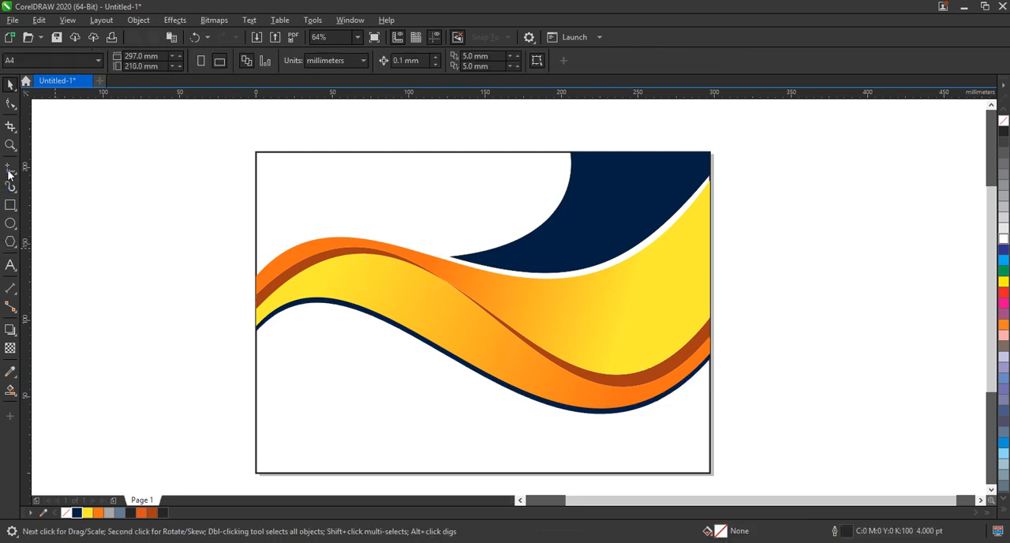
Step: Draw a line about 104 mm long from the lower band to the page's bottom edge, and bend it into an arc meeting the navy stripe
left_click(546, 391)
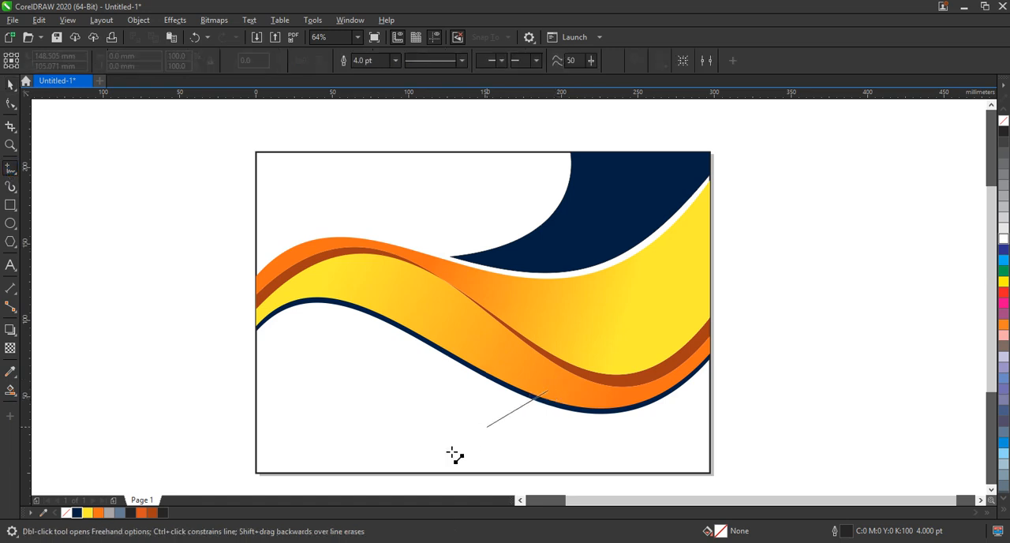
left_click(412, 477)
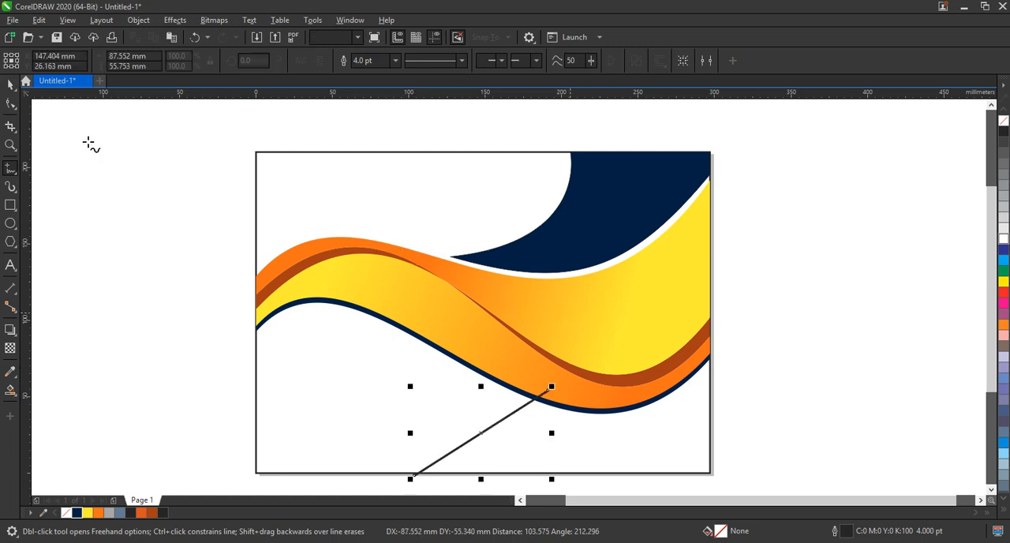
left_click_drag(372, 340, 727, 474)
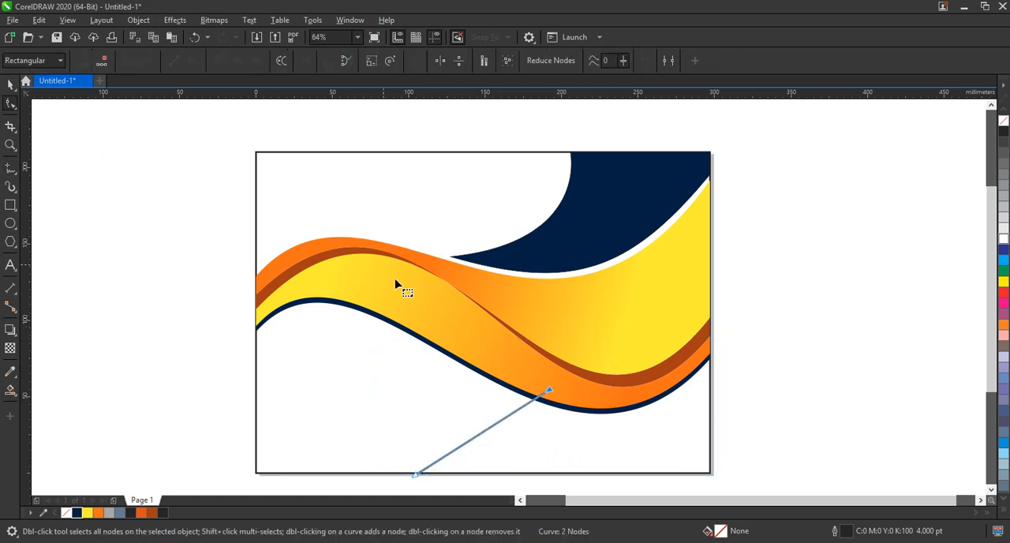
left_click_drag(334, 350, 727, 487)
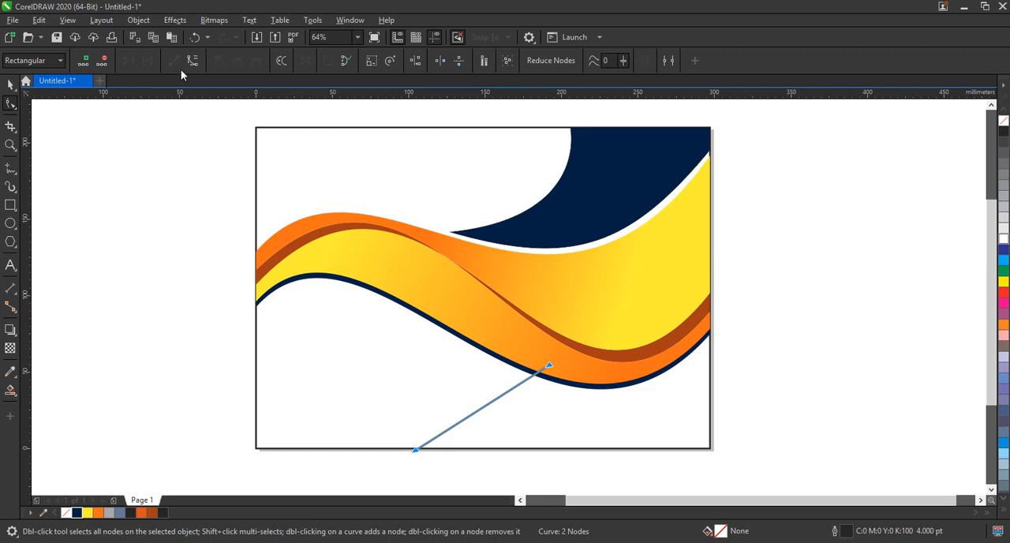
left_click(193, 66)
left_click_drag(484, 413, 553, 379)
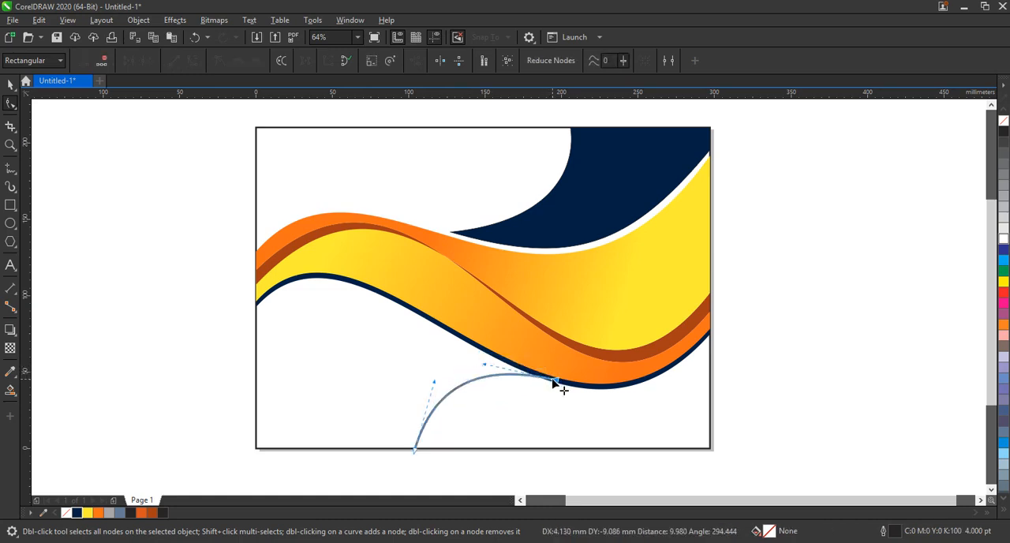
left_click_drag(434, 382, 439, 390)
Step: Smart Fill the region between the arc and the page's lower-right corner, colour it navy #021C41, delete the guide curve, and preview the design full screen
left_click(10, 390)
left_click(462, 430)
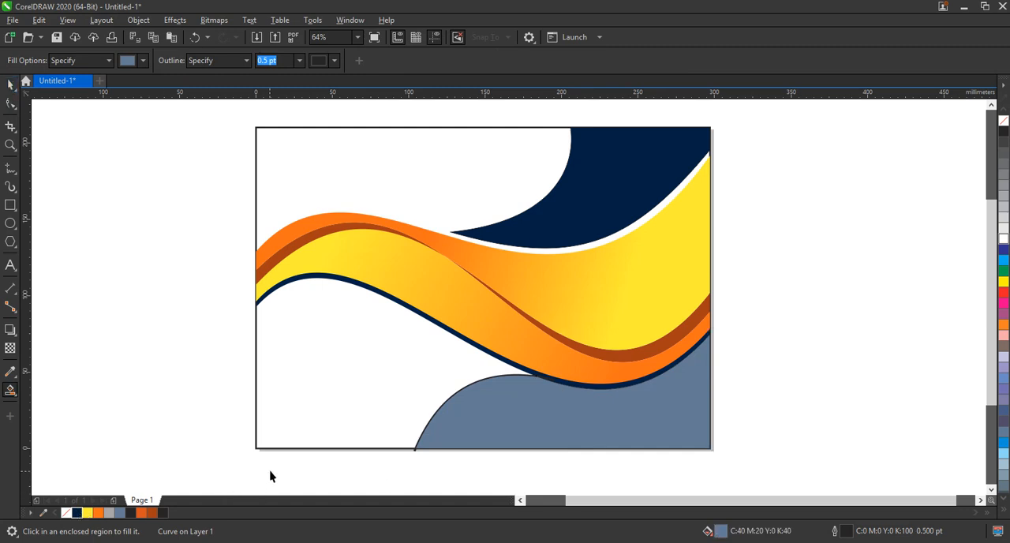
key("space")
left_click(725, 337)
key("space")
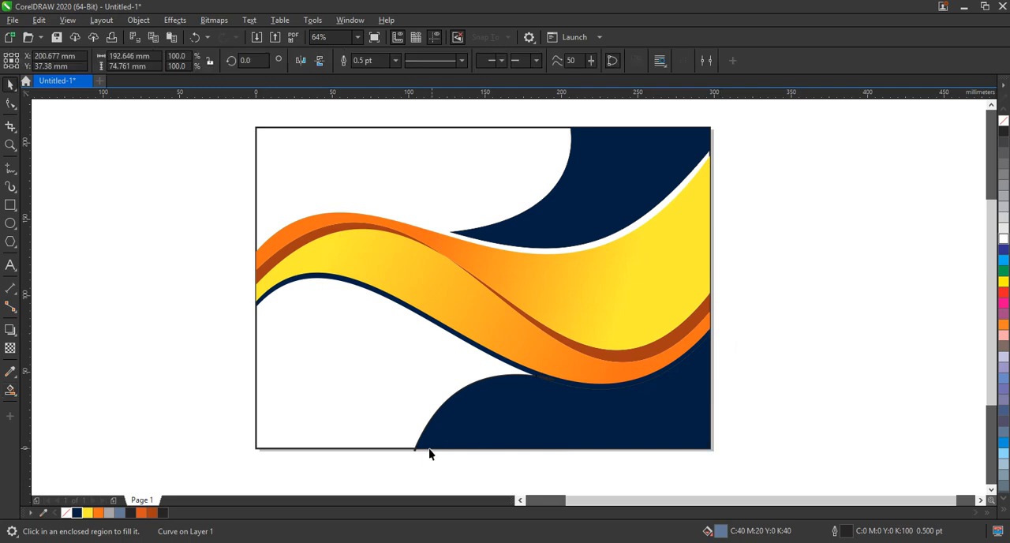
left_click(415, 457)
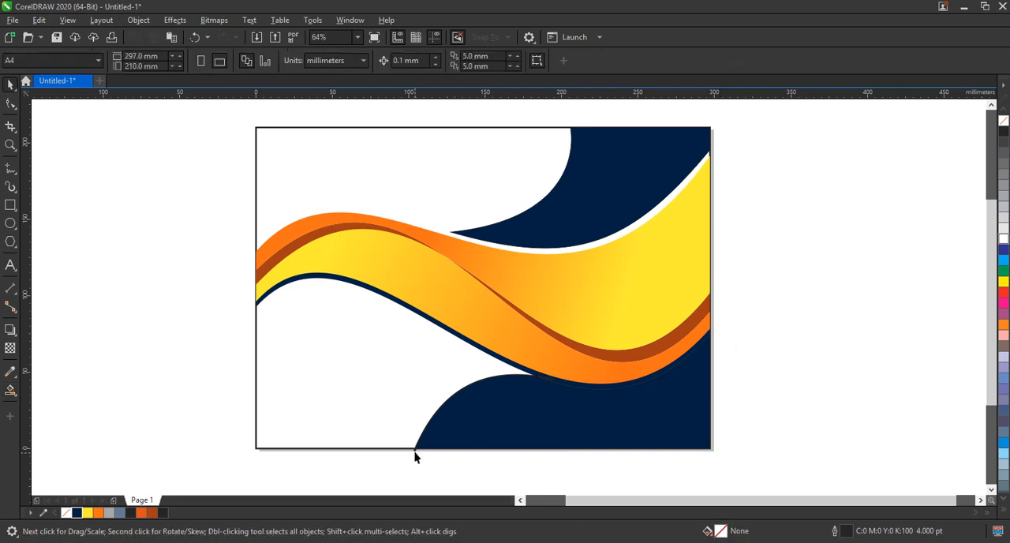
left_click(415, 455)
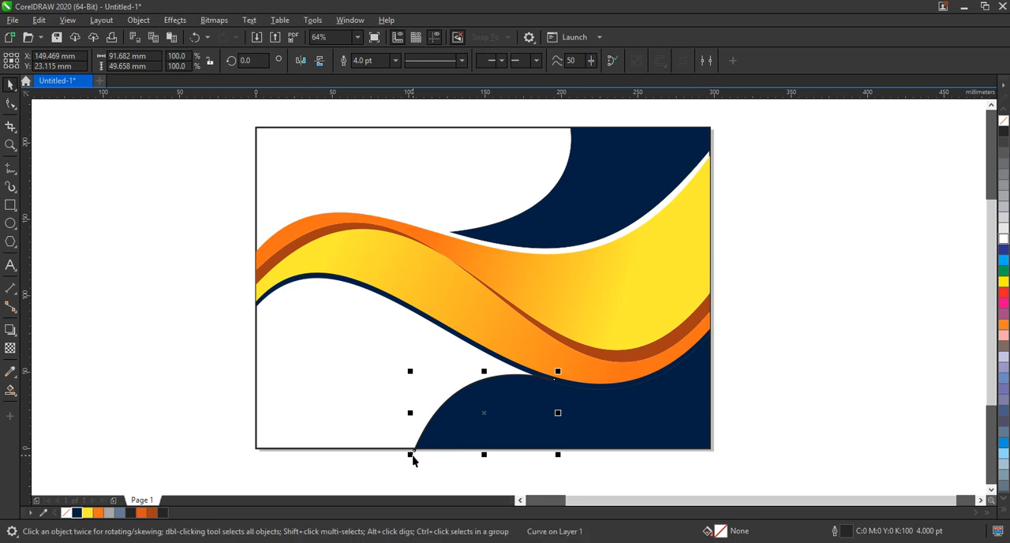
left_click(412, 461)
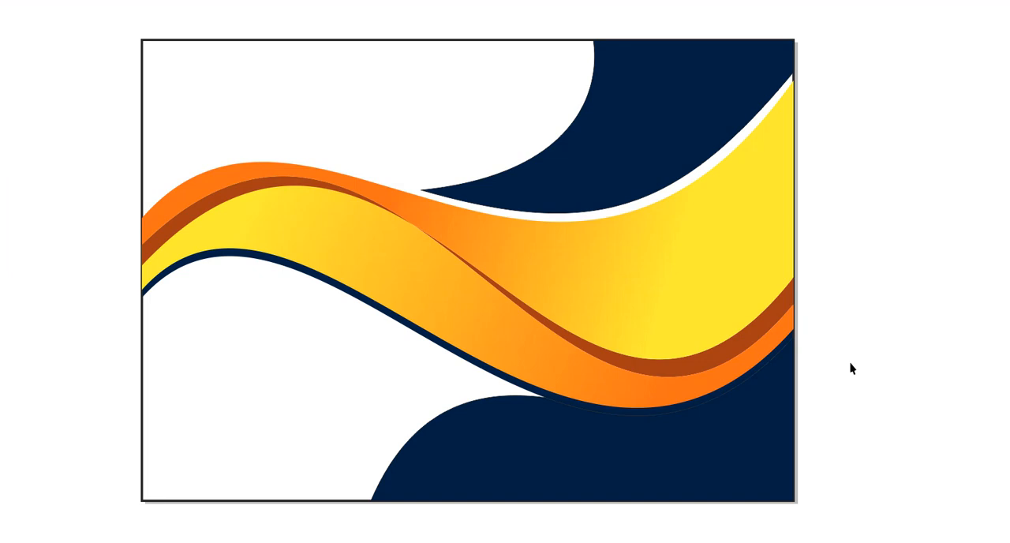
key("F9")
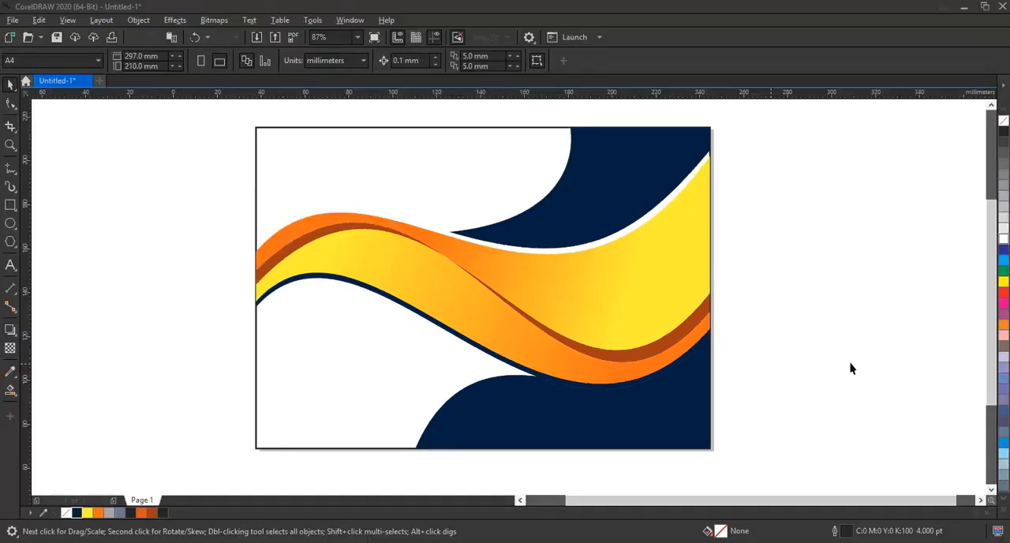